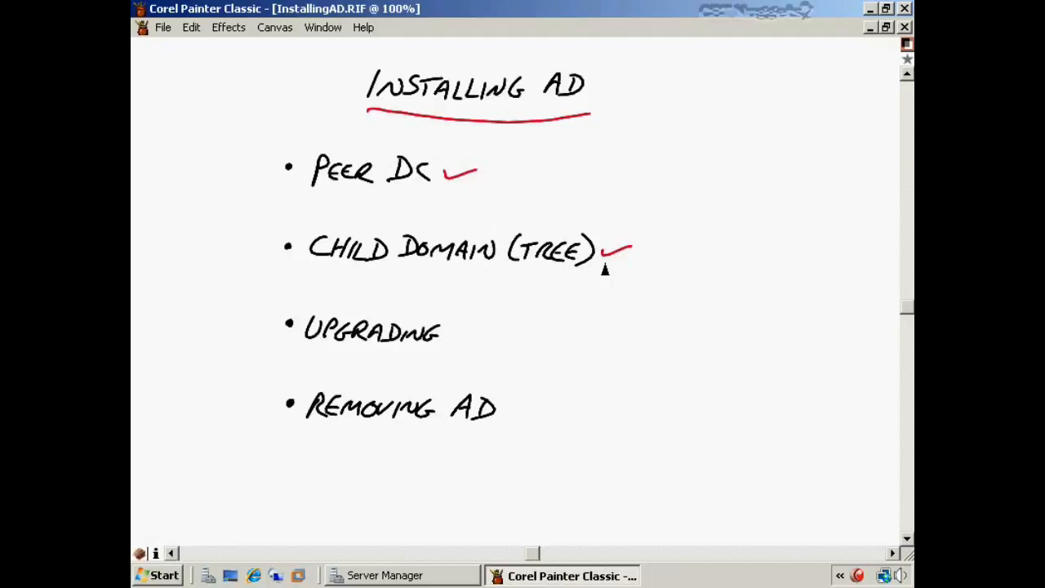
- Draw red check marks beside the Upgrading and Removing AD items on the outline
drag(448, 337, 478, 328)
drag(505, 410, 536, 403)
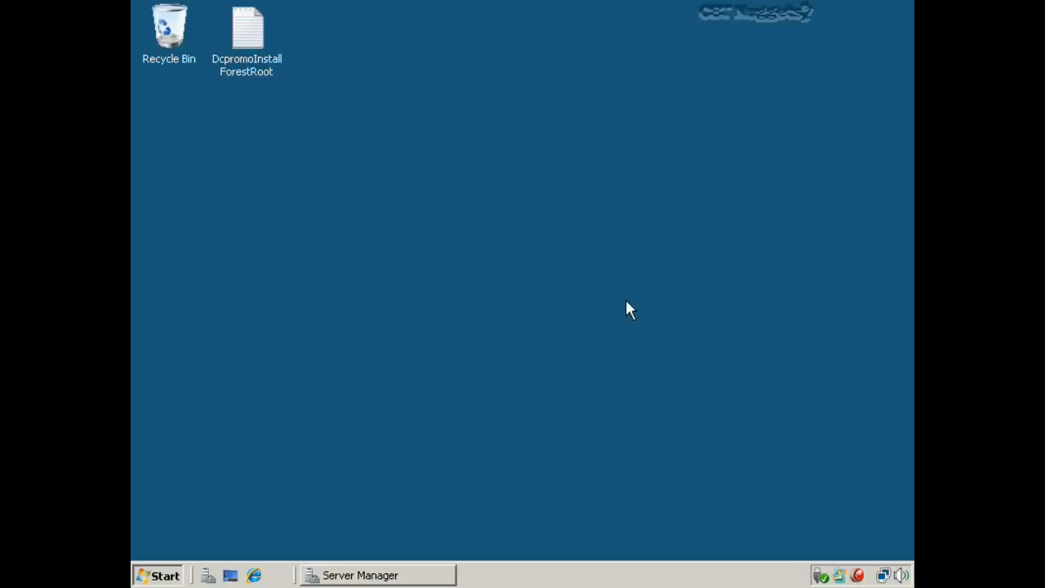
- Open the DcpromoInstallForestRoot unattend file from the desktop in Notepad and bring it to the front
click(253, 52)
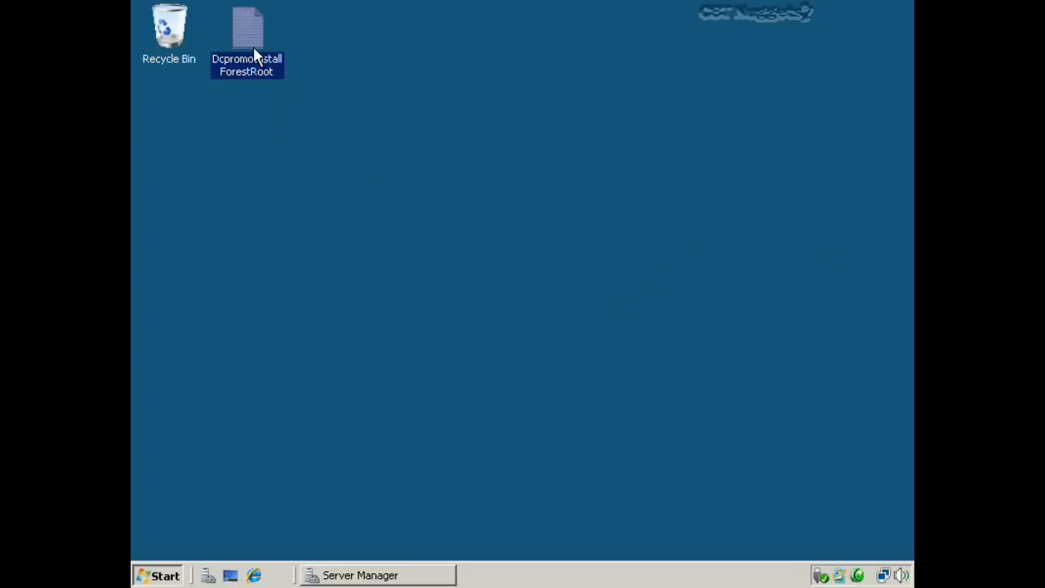
double_click(253, 46)
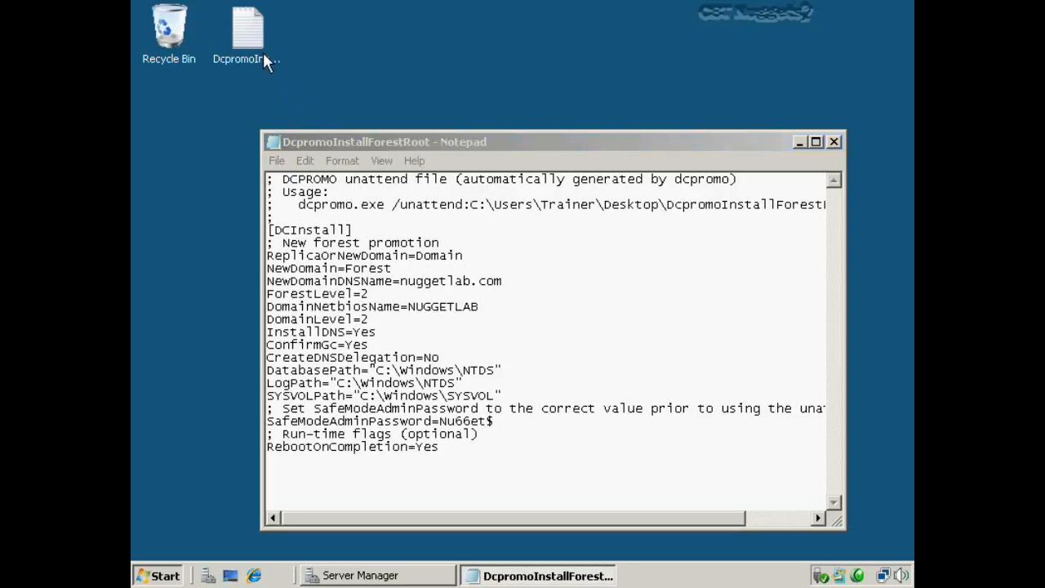
click(256, 72)
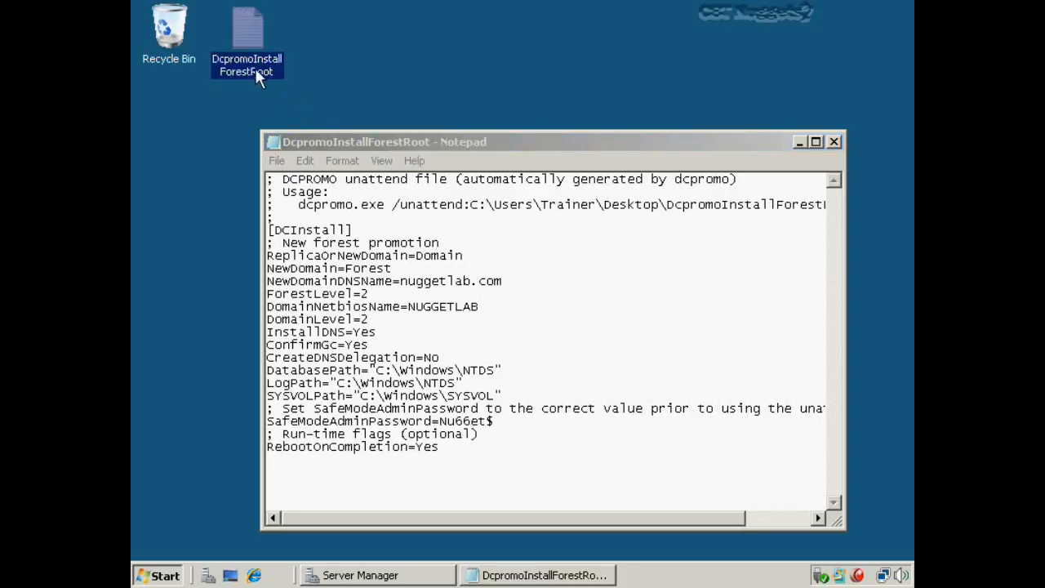
click(406, 144)
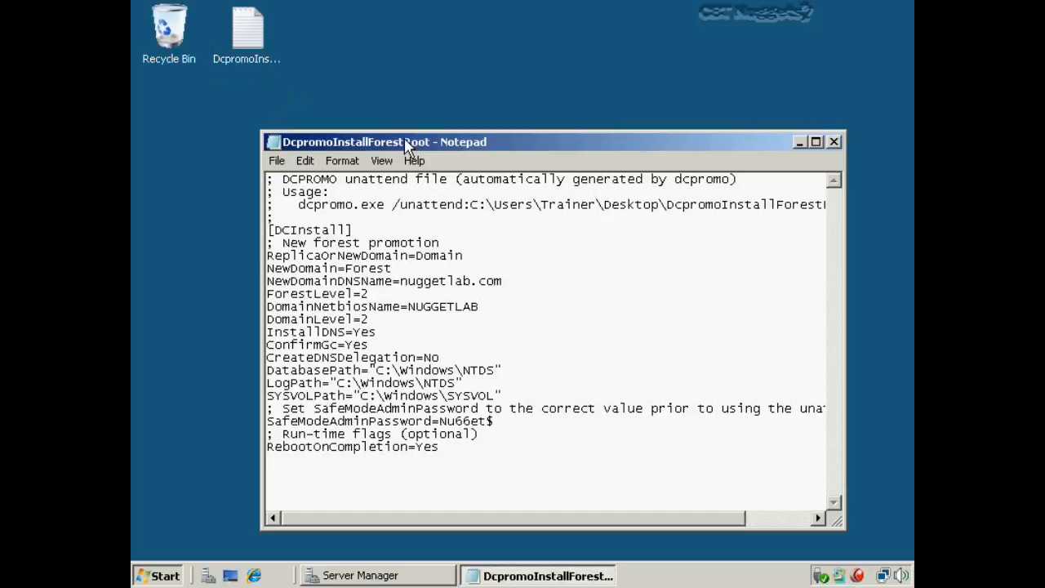
- Maximize Notepad and copy the dcpromo.exe /unattend usage command line
double_click(406, 144)
drag(165, 71, 767, 77)
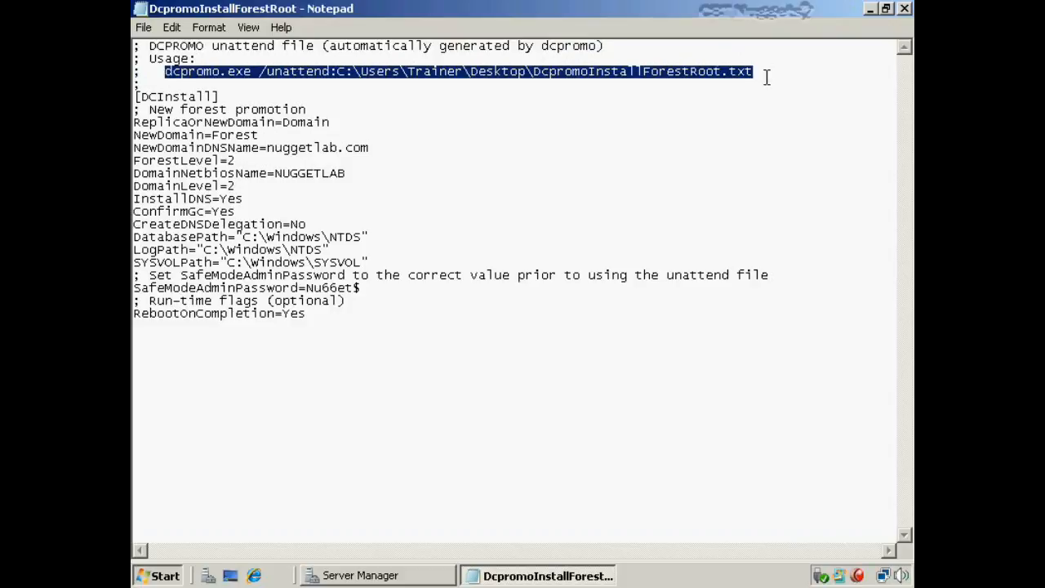
right_click(712, 71)
click(752, 127)
click(552, 100)
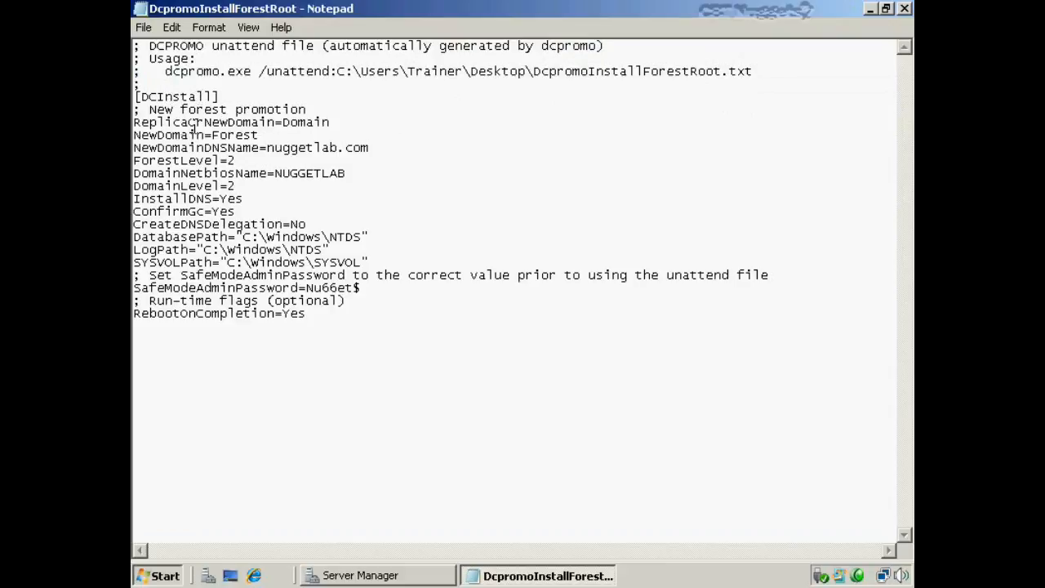
- Highlight ReplicaOrNewDomain=Domain, NewDomain=Forest, NewDomainDNSName=nuggetlab.com, ForestLevel=2 and DomainNetbiosName=NUGGETLAB
double_click(312, 124)
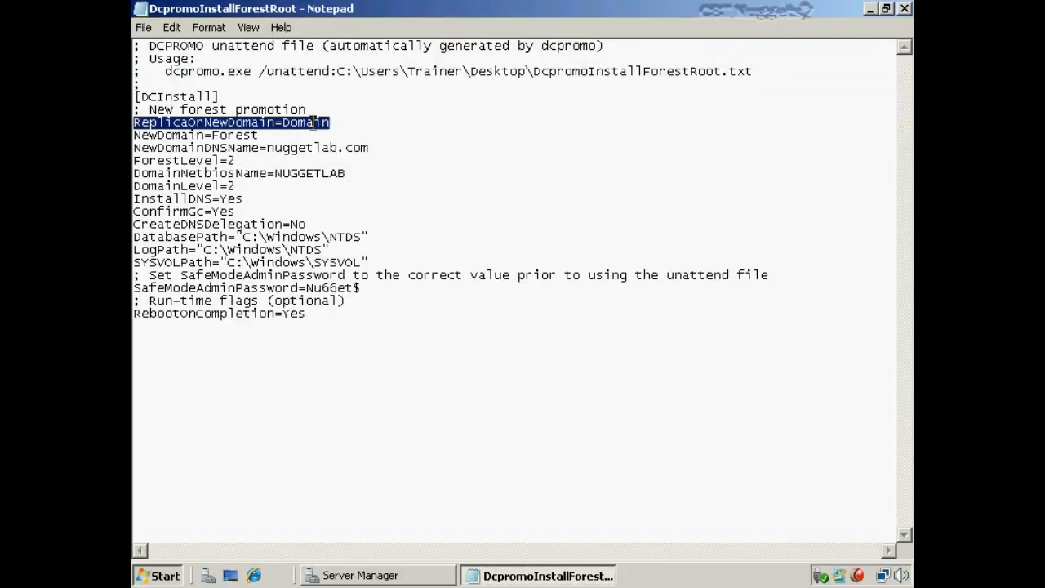
double_click(242, 137)
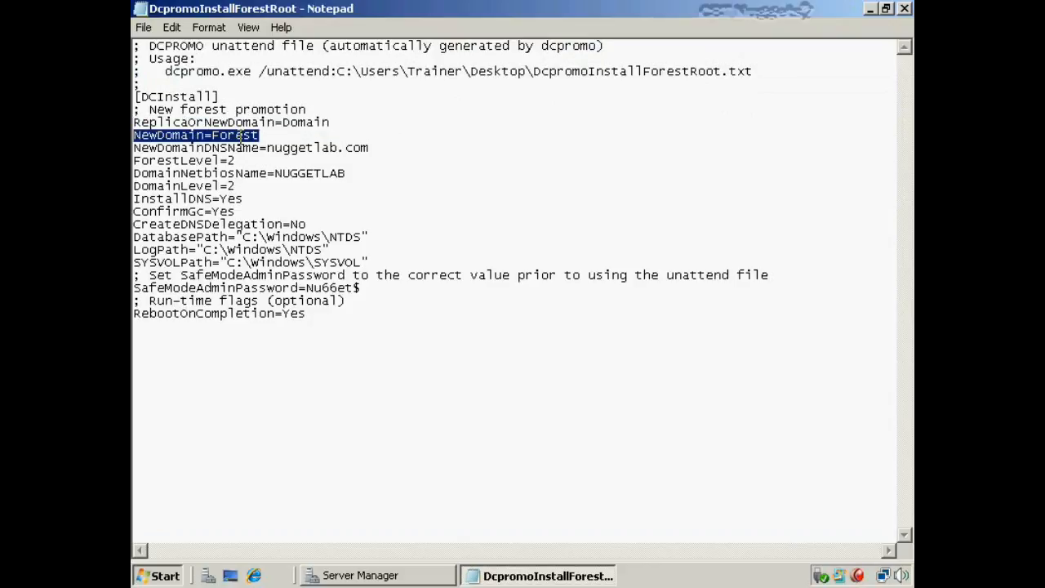
click(305, 152)
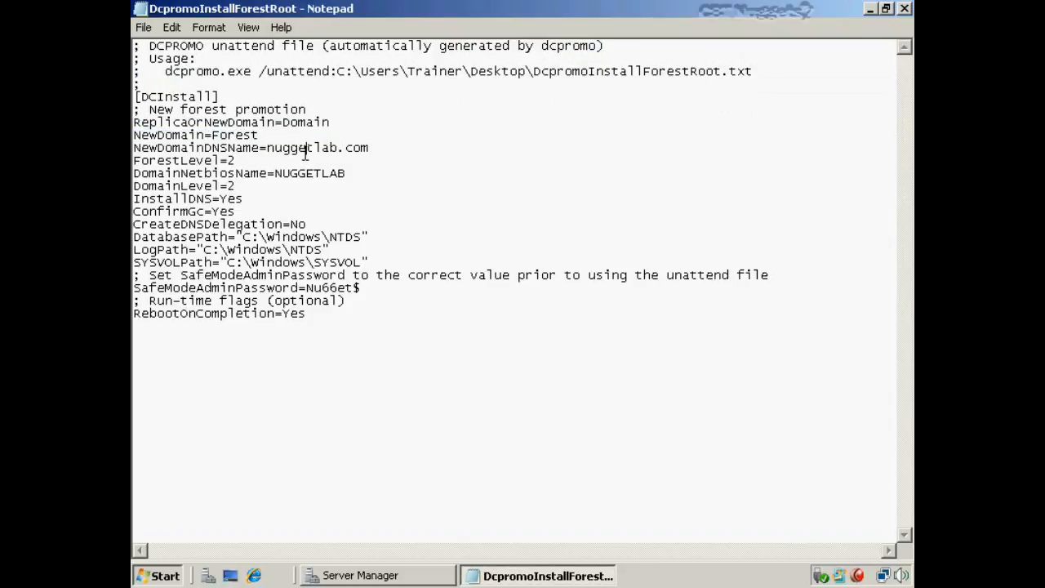
double_click(305, 154)
double_click(231, 161)
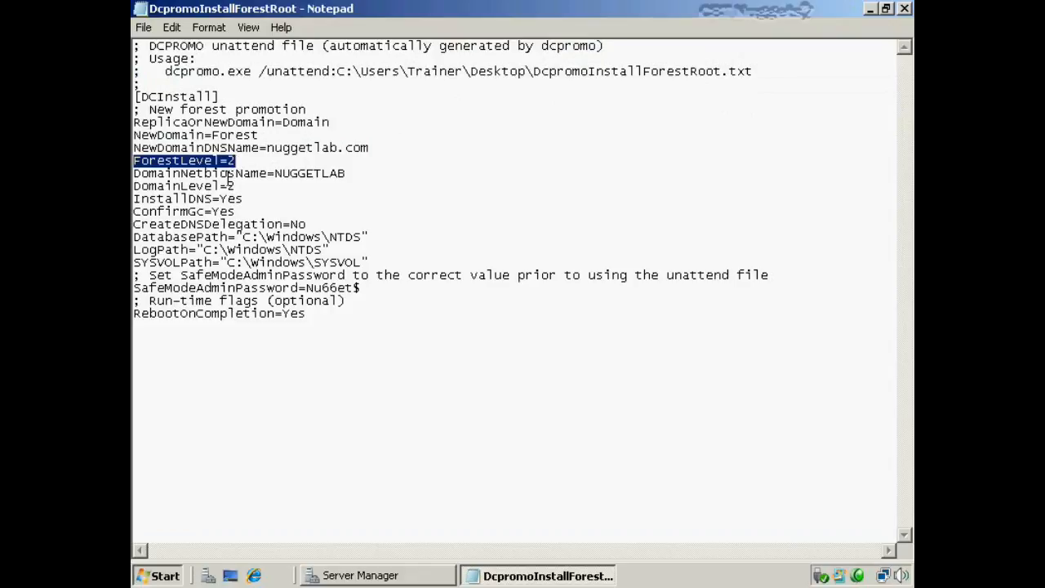
double_click(232, 174)
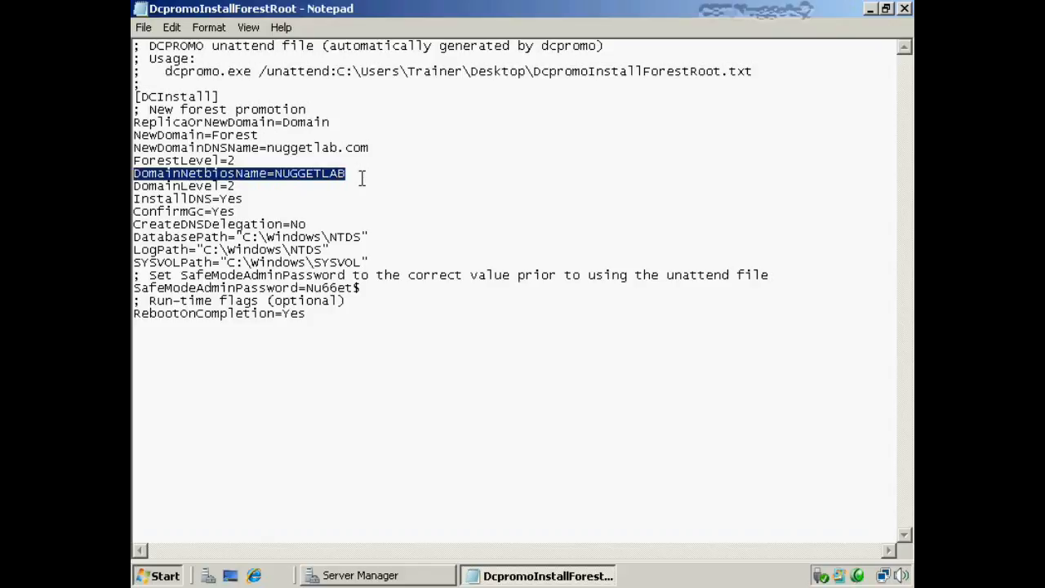
- Highlight the DomainLevel=2, InstallDNS=Yes, ConfirmGc=Yes and CreateDNSDelegation=No settings
click(236, 186)
key(shift+Home)
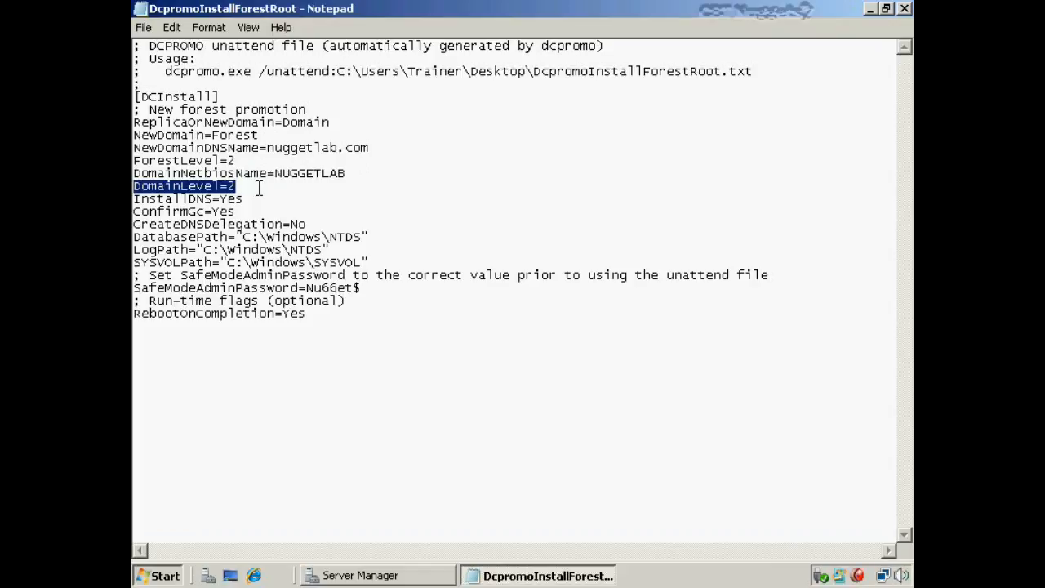
click(244, 199)
key(shift+Home)
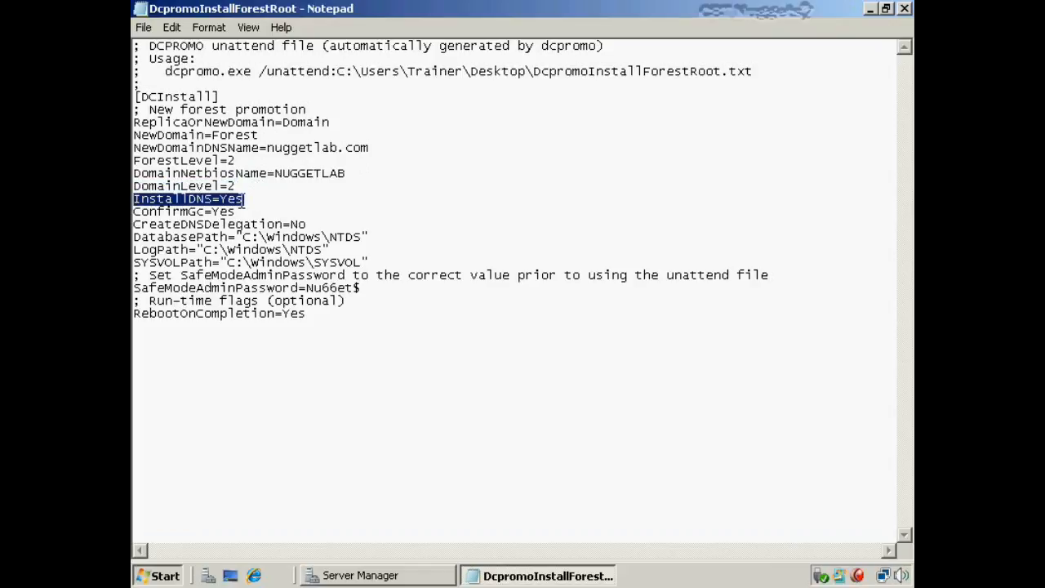
double_click(227, 216)
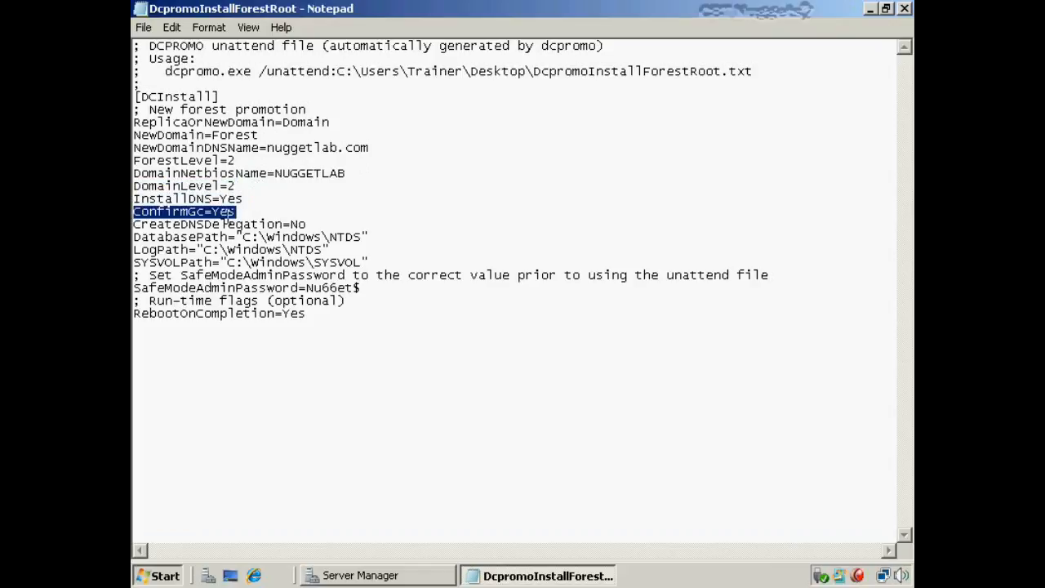
click(311, 224)
key(shift+Home)
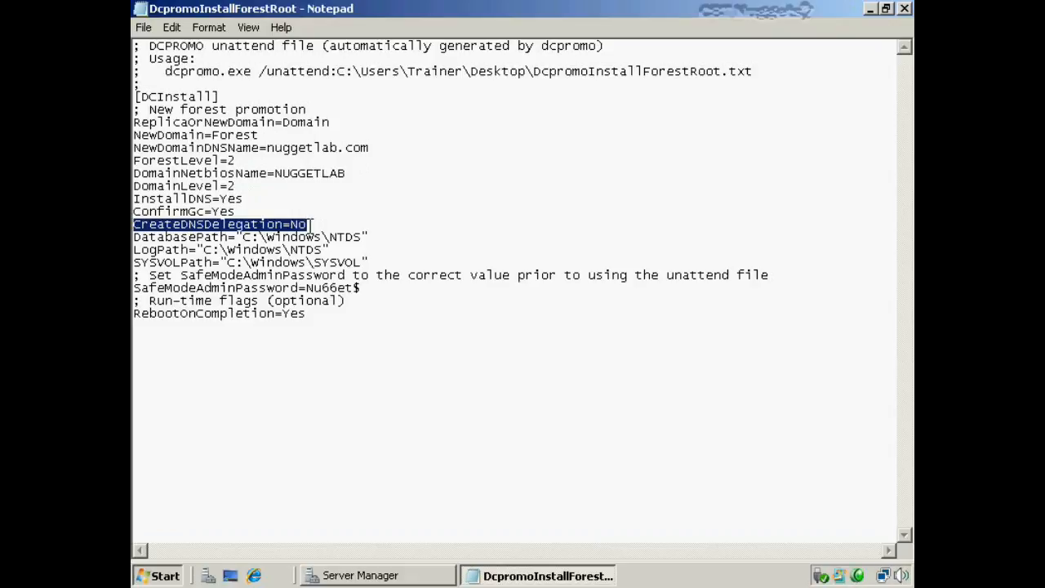
- Highlight the safe mode password value and RebootOnCompletion=Yes, then close Notepad
double_click(232, 288)
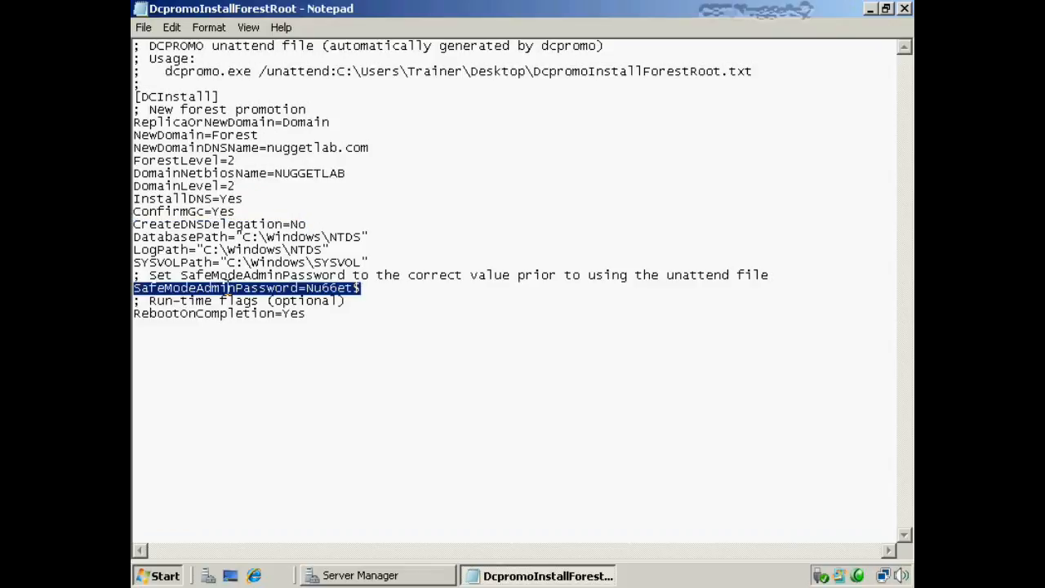
click(308, 287)
drag(308, 288, 361, 287)
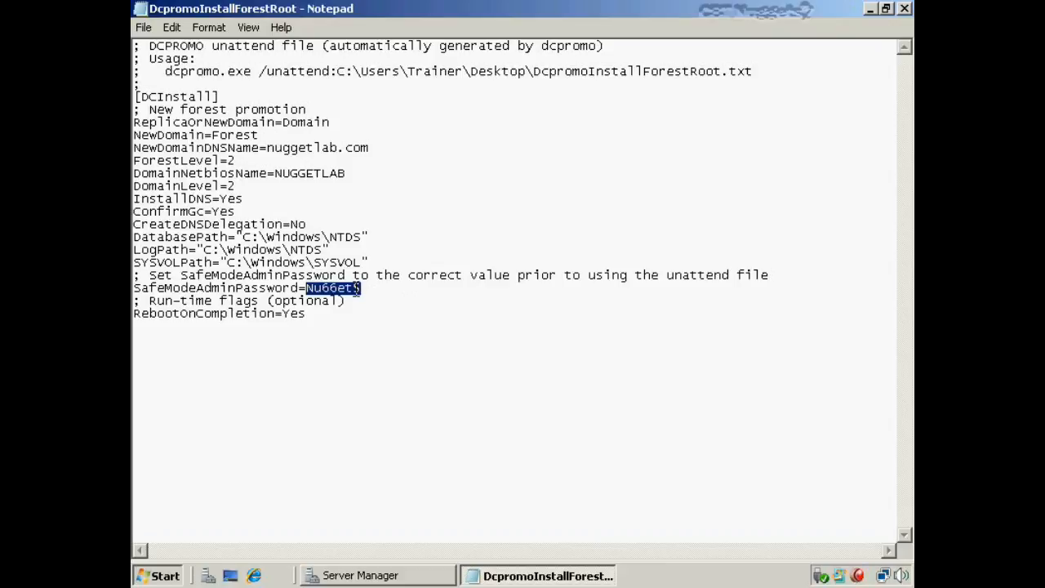
click(378, 302)
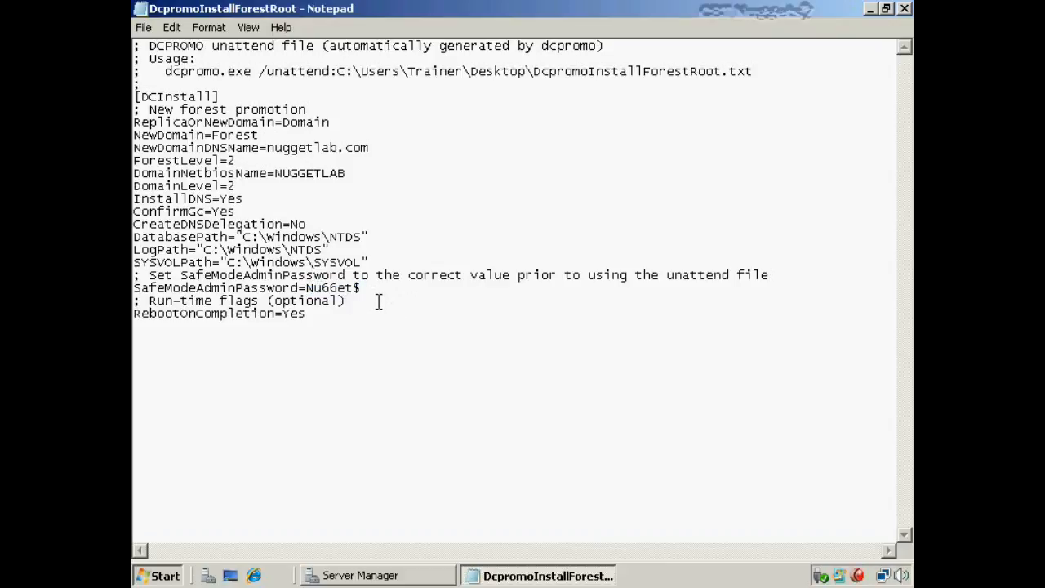
double_click(305, 317)
click(373, 334)
click(904, 8)
click(574, 226)
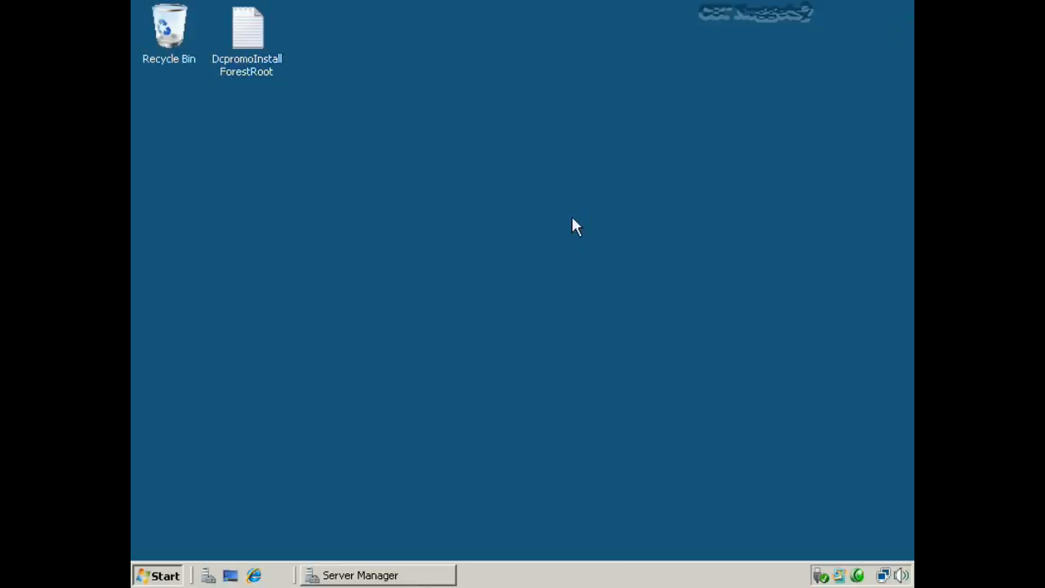
key(ctrl+alt+c)
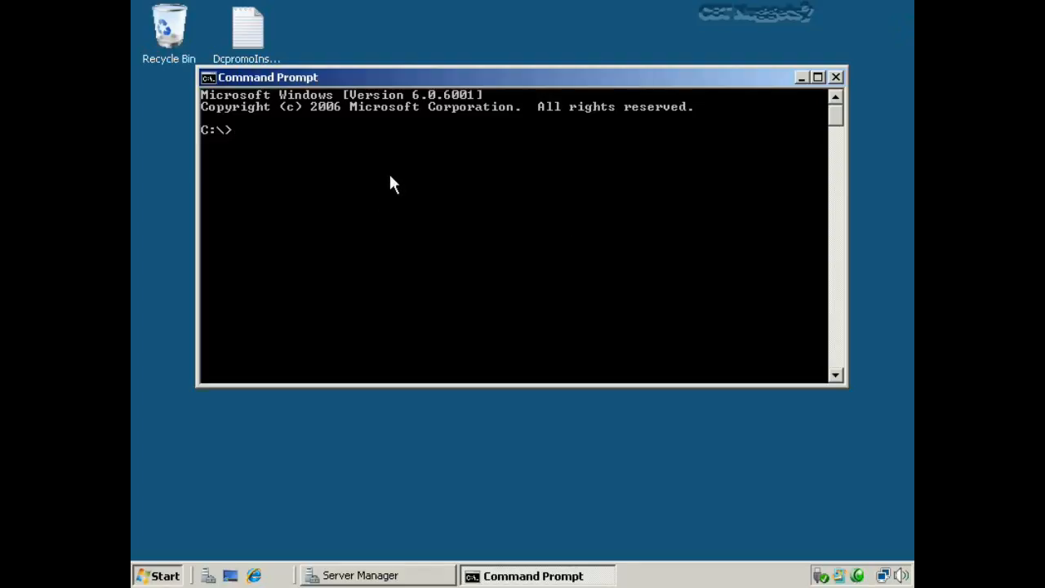
click(836, 77)
click(145, 576)
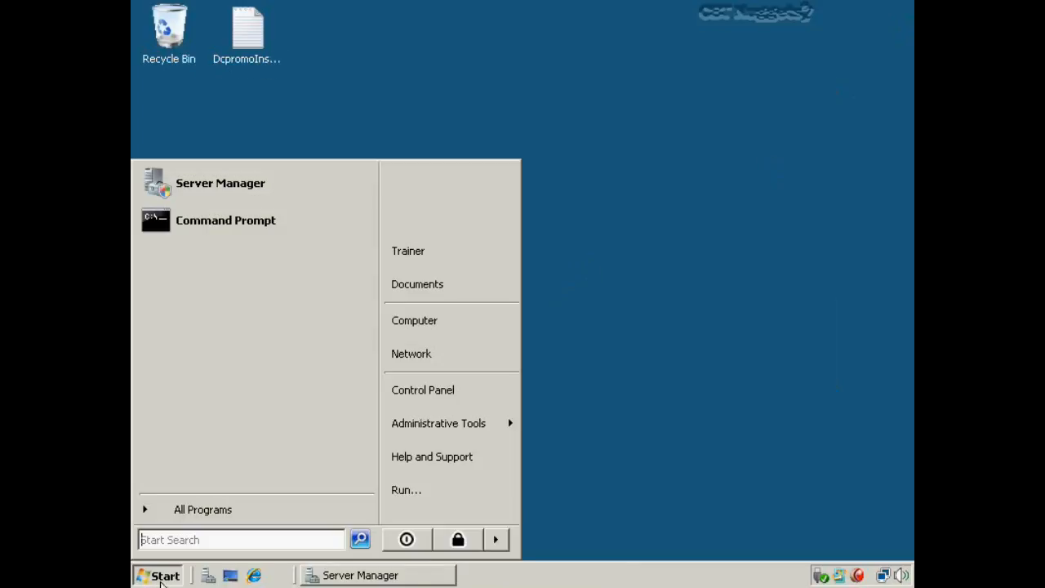
click(196, 507)
click(206, 347)
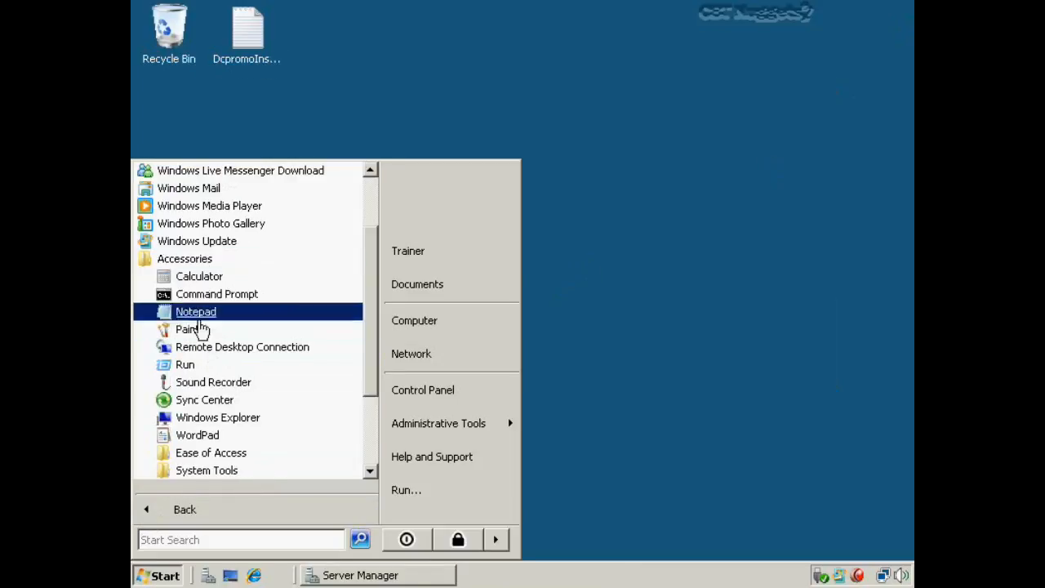
right_click(190, 296)
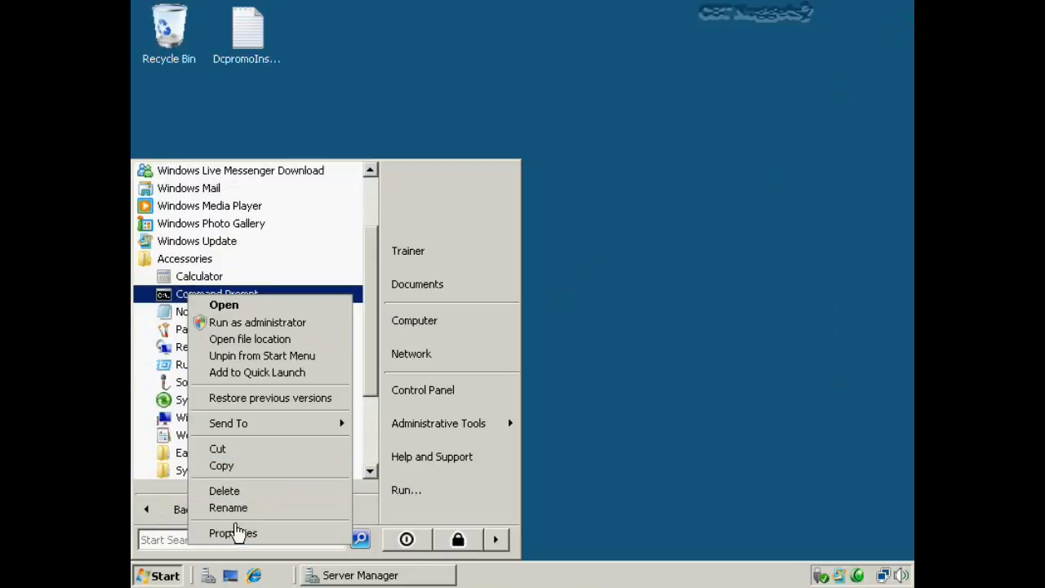
click(240, 534)
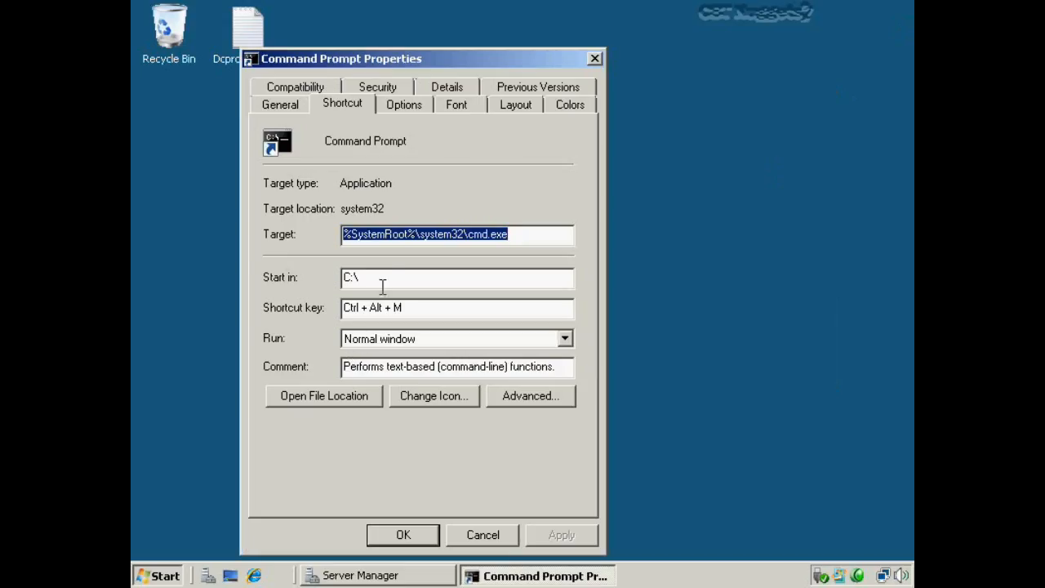
click(380, 281)
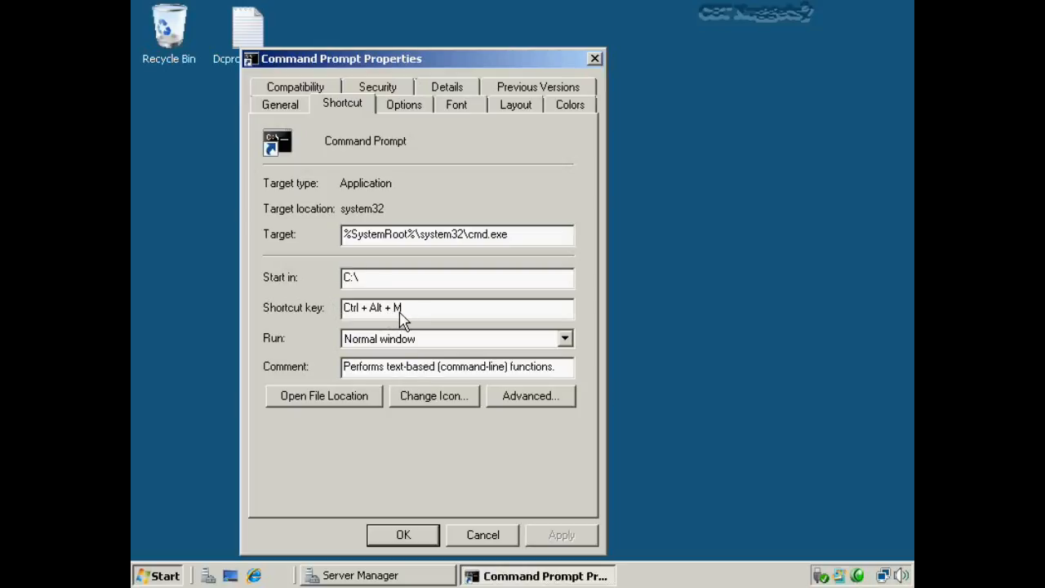
click(414, 110)
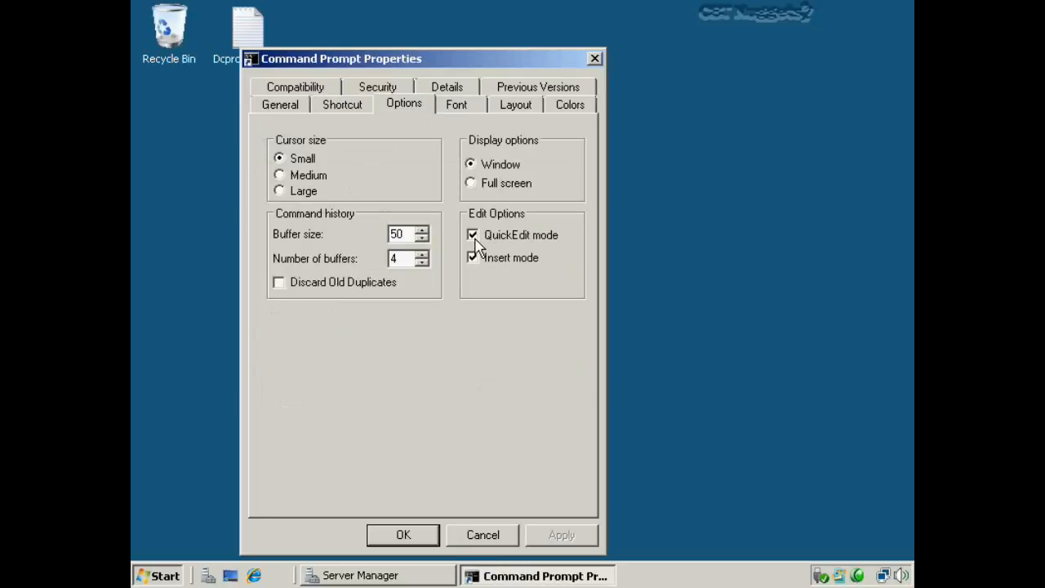
click(482, 533)
click(516, 428)
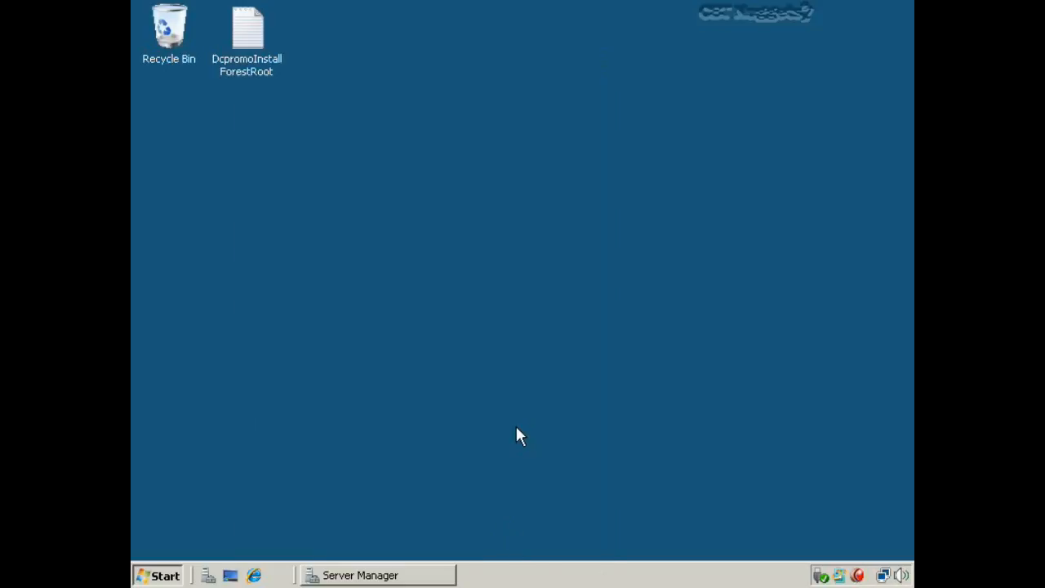
- Open a Command Prompt with Ctrl+Alt+C and paste the dcpromo /unattend command for DcpromoInstallForestRoot.txt
key(ctrl+alt+c)
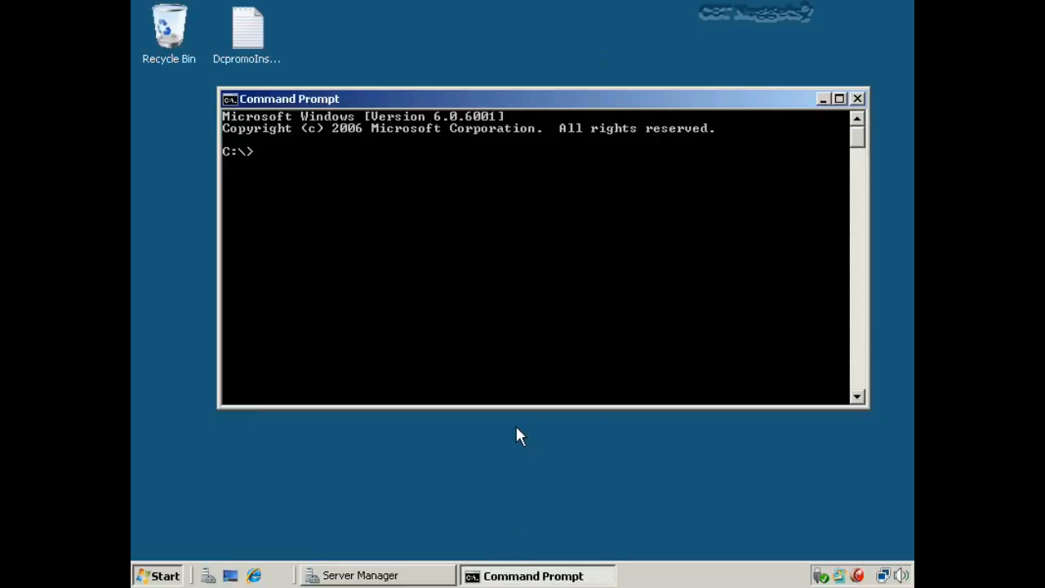
right_click(388, 178)
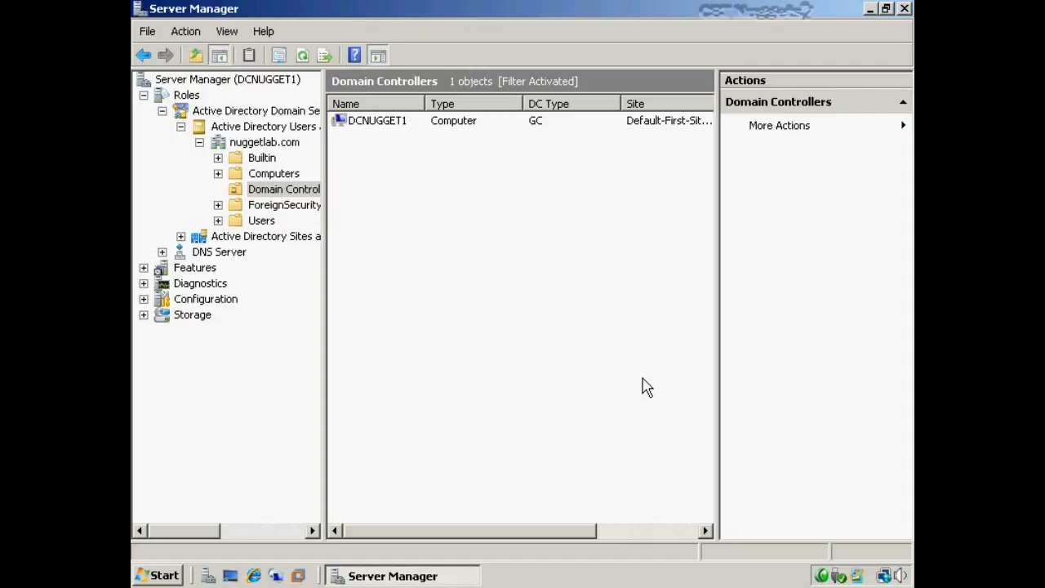
- Check the nuggetlab.com Domain Controllers OU, selecting then deselecting DCNUGGET1 as the sole controller
click(296, 195)
click(380, 124)
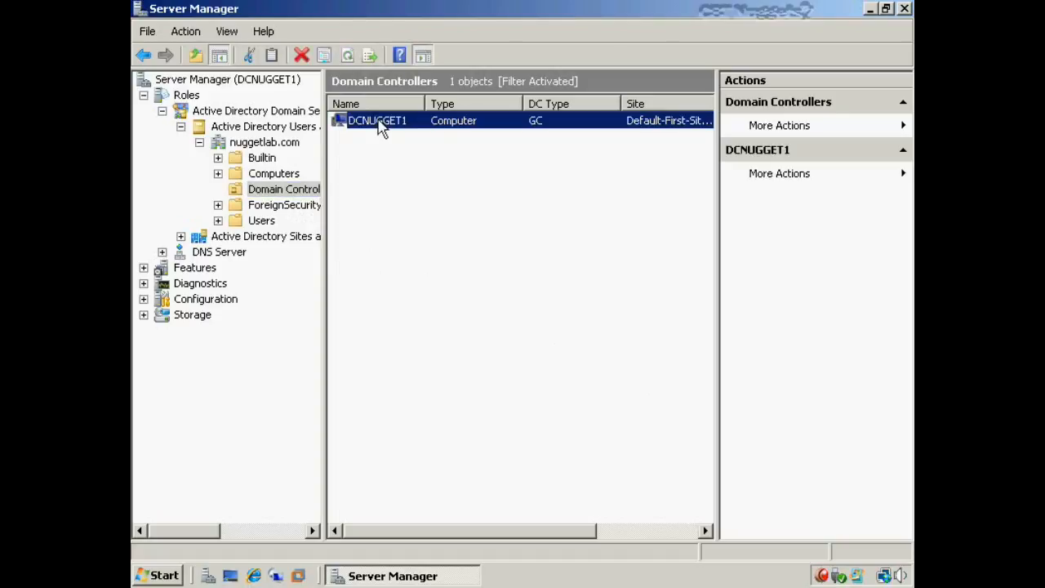
click(441, 168)
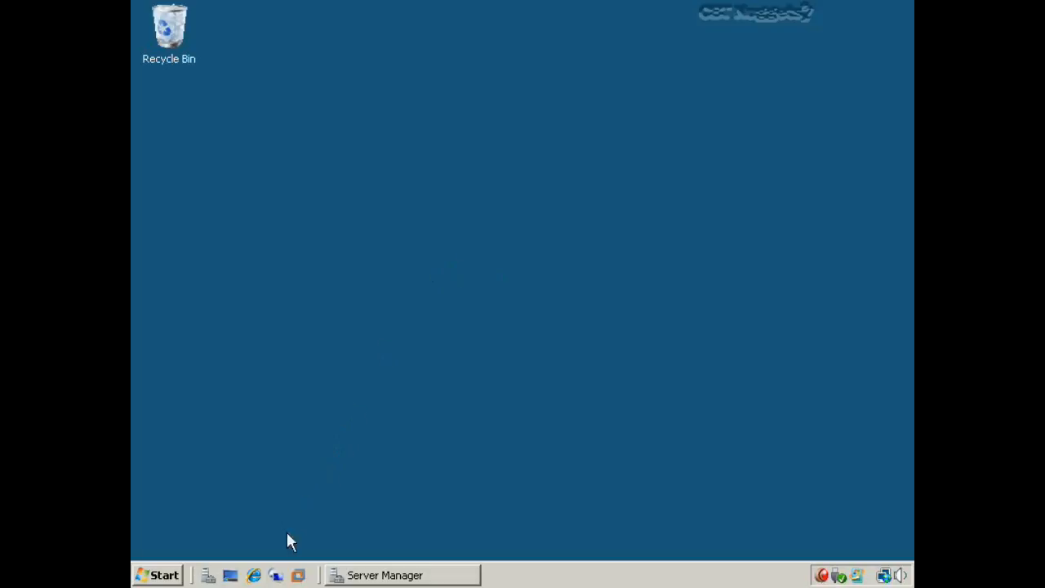
- Connect via Remote Desktop to 10.10.10.71 and sign in with the Administrator password
click(276, 575)
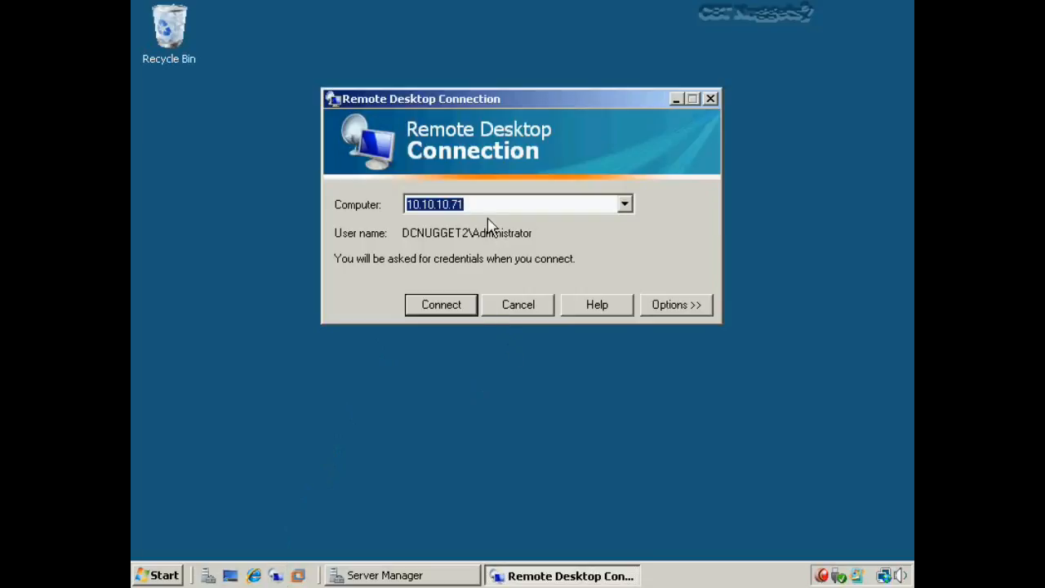
click(439, 313)
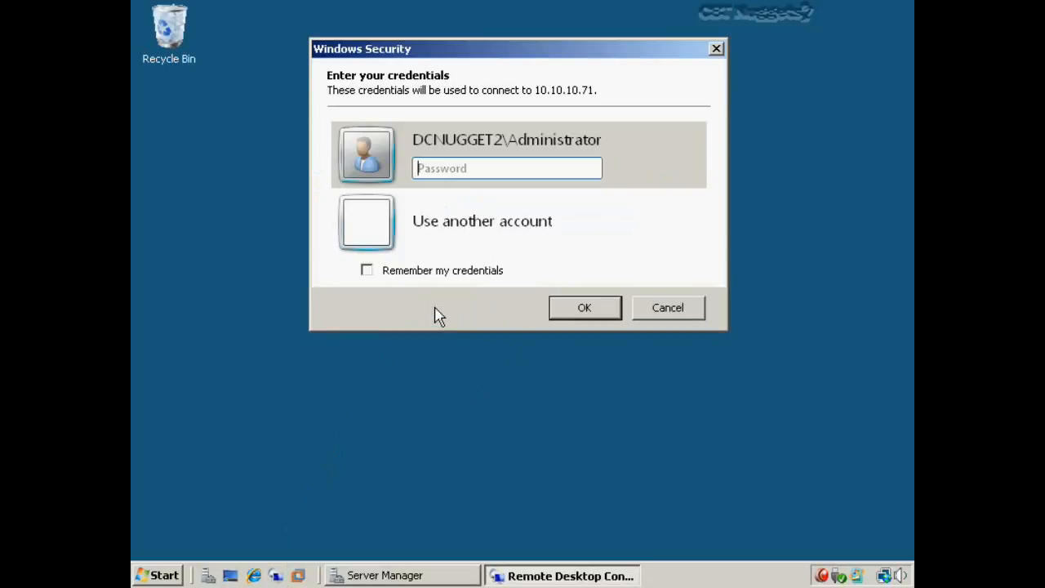
text(••••••••)
key(Return)
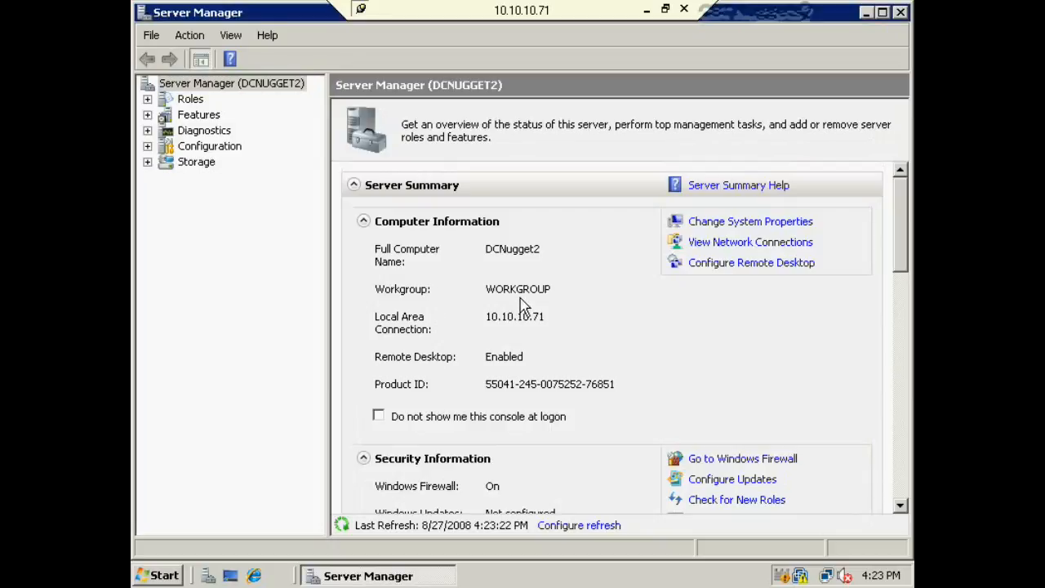
- Maximize, then minimize the remote Server Manager and launch an administrator Command Prompt
double_click(815, 12)
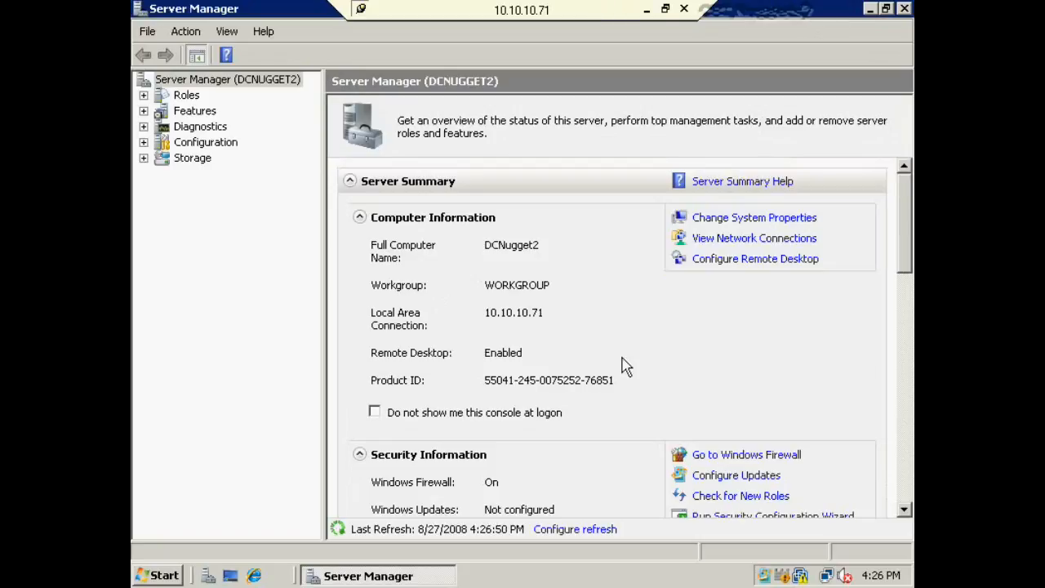
click(870, 9)
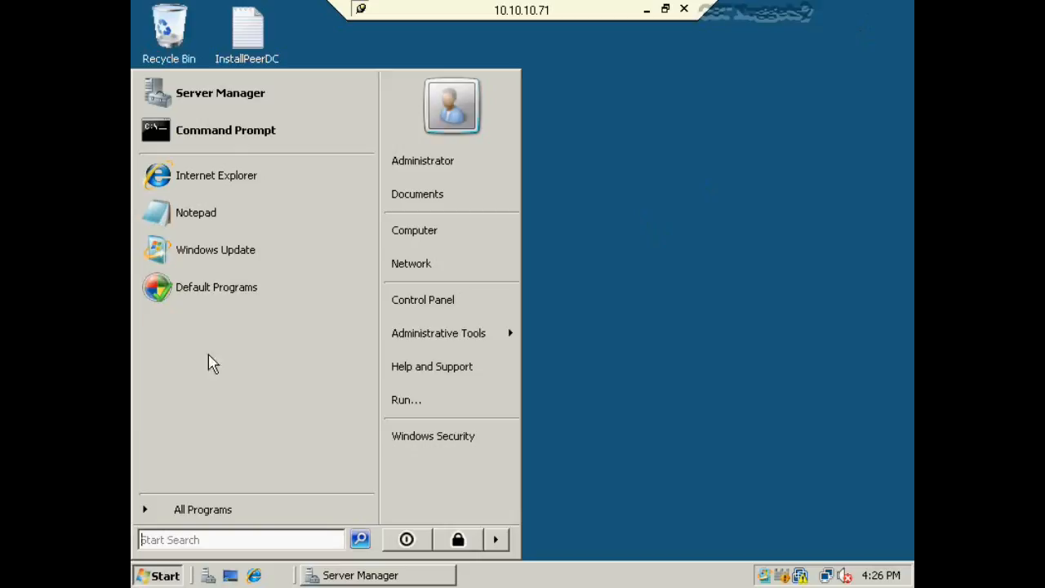
click(235, 133)
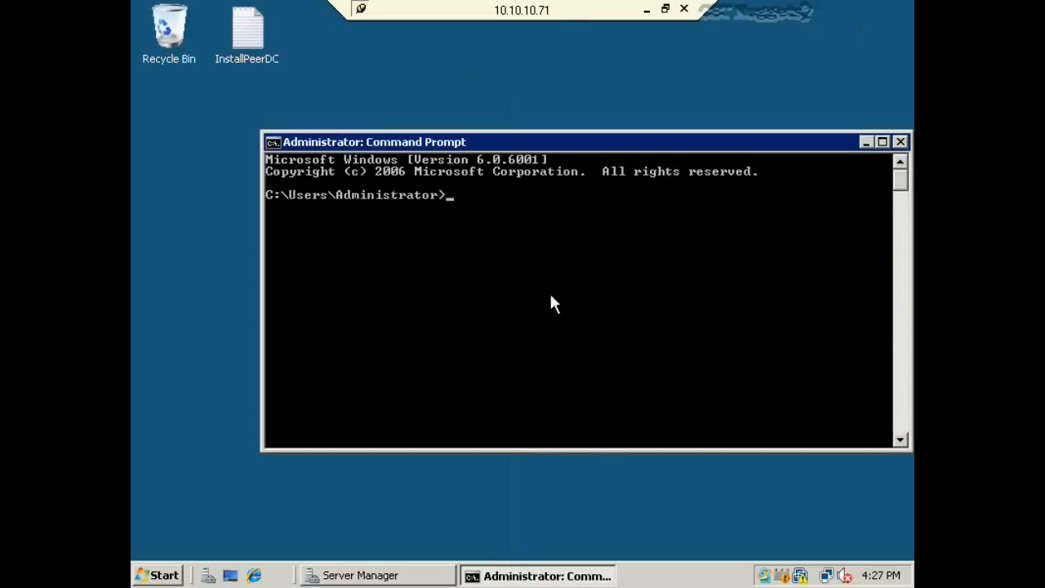
- Run dcpromo and move past the welcome and operating system compatibility pages
text(dcpromo)
key(Return)
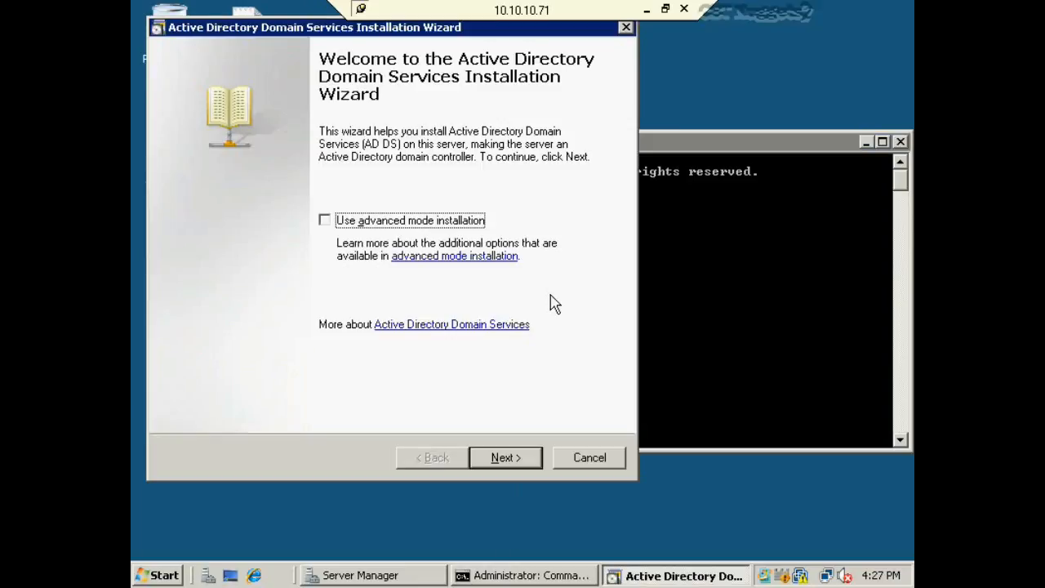
click(532, 462)
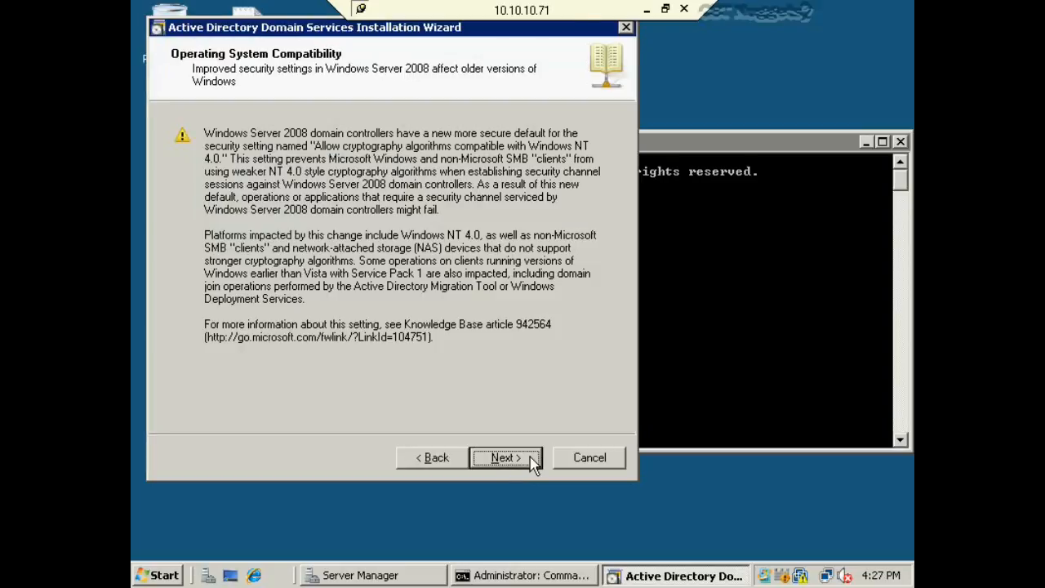
click(532, 460)
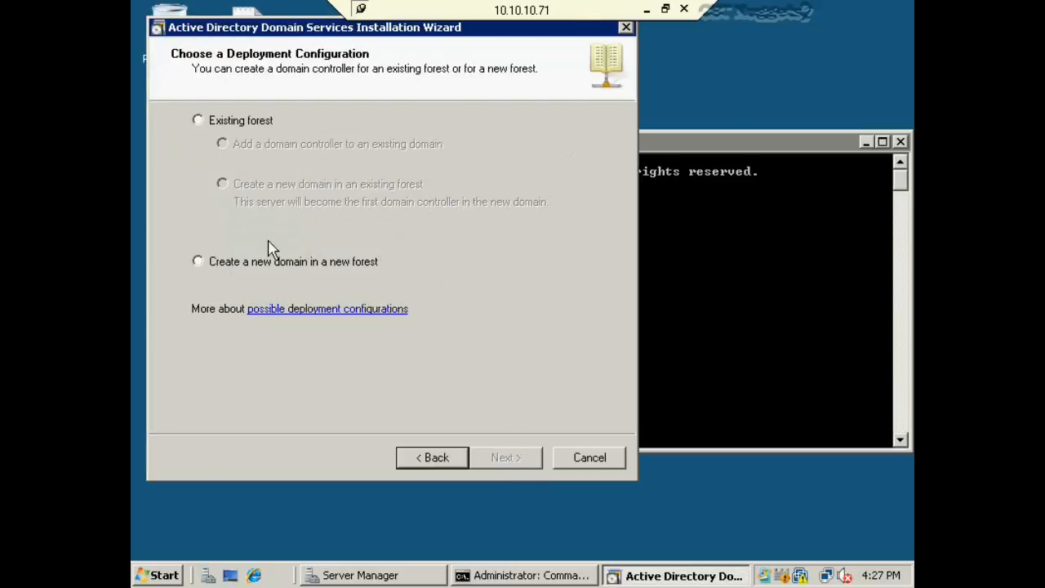
- Choose Existing forest > Add a domain controller to an existing domain and continue
click(198, 121)
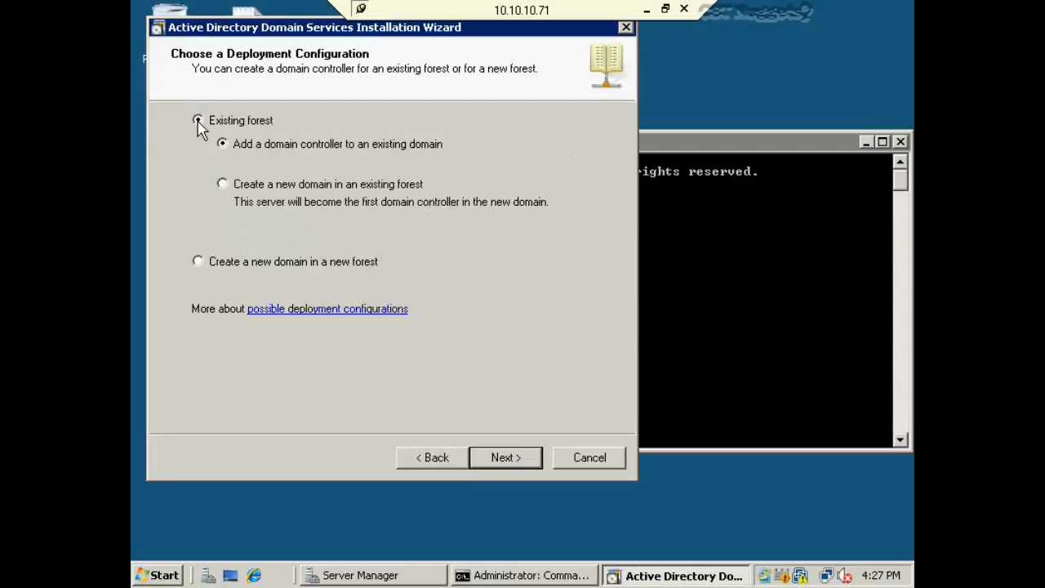
click(266, 147)
click(402, 147)
click(520, 460)
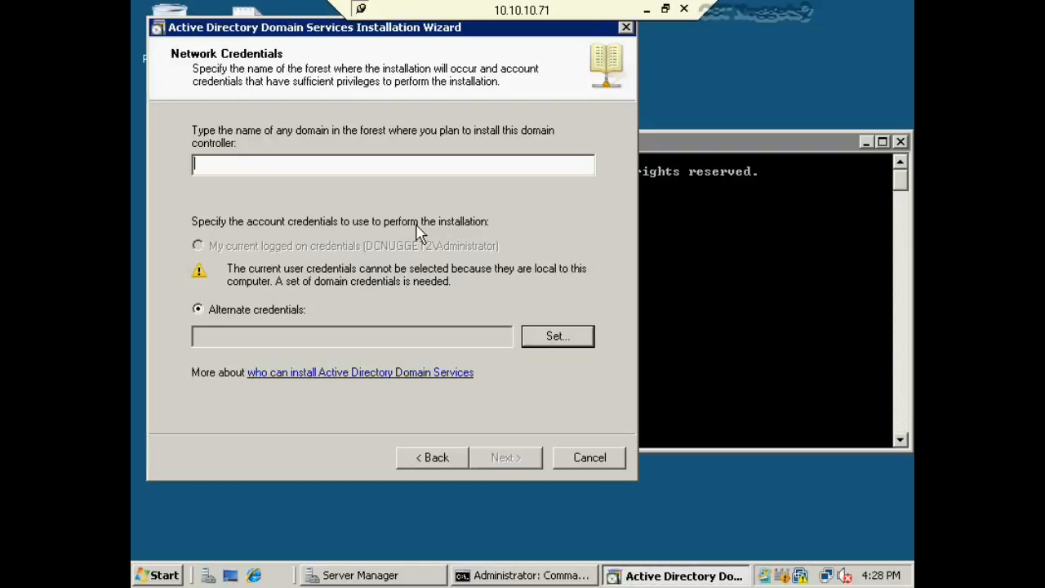
- Enter nuggetlab.com as the forest domain, supply alternate domain user name and password, and continue
text(nuggetlab.com)
click(557, 341)
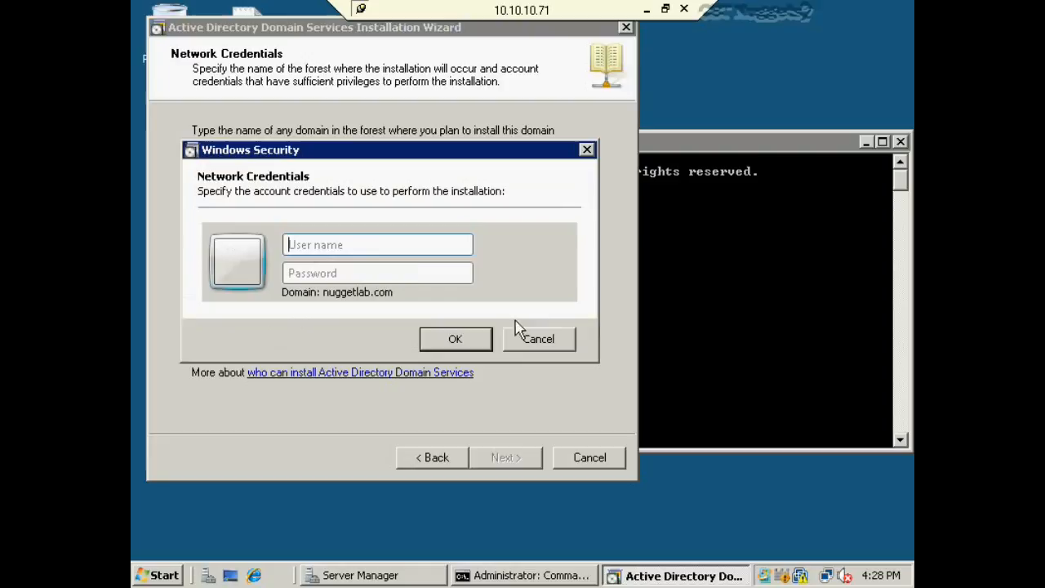
click(351, 248)
text(Trainer)
key(Tab)
text(•••••••)
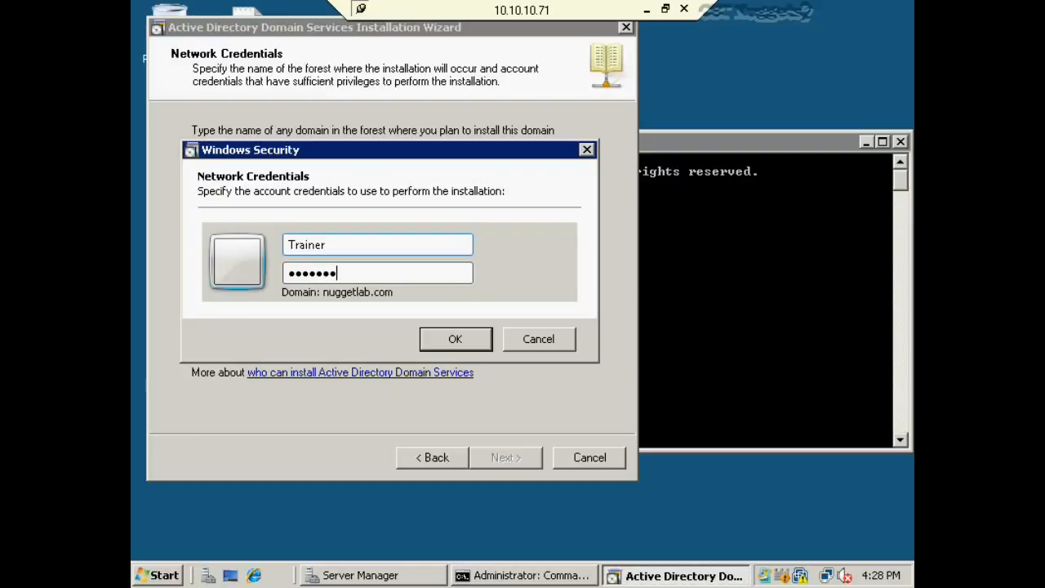
click(438, 339)
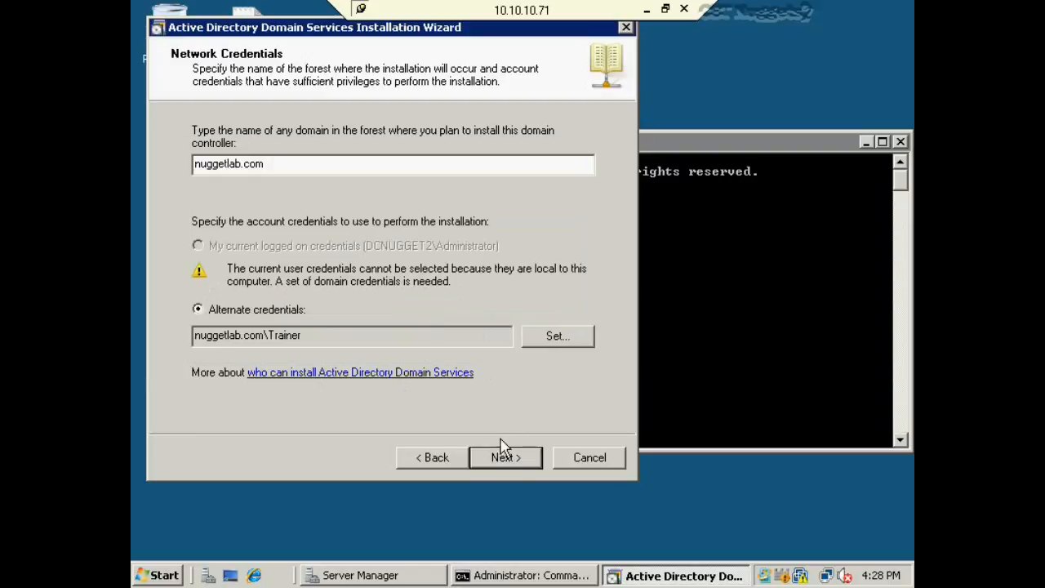
click(501, 458)
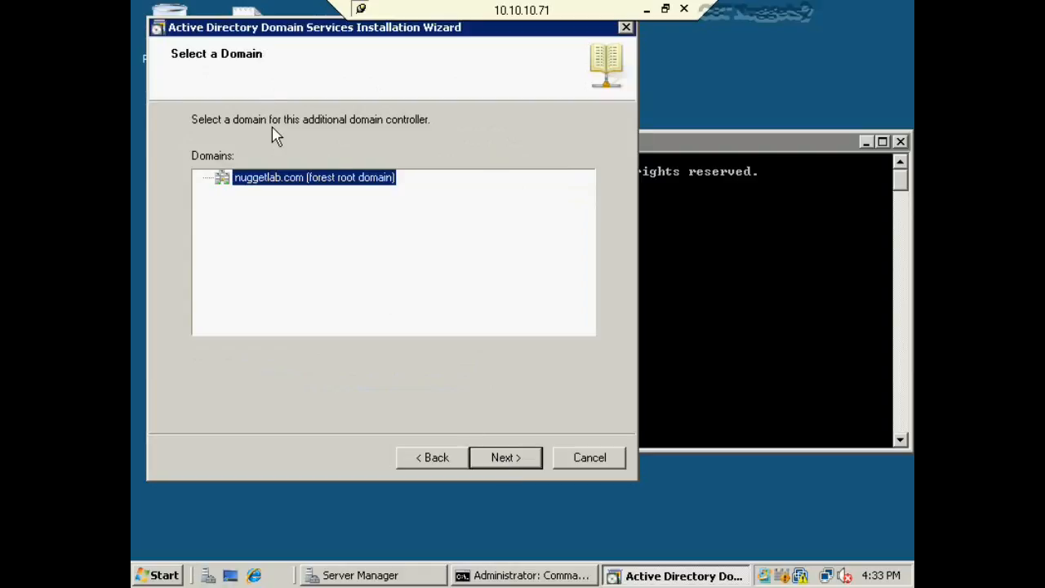
- Keep nuggetlab.com, Default-First-Site-Name, DNS server and global catalog, accepting the DNS delegation warning
click(522, 461)
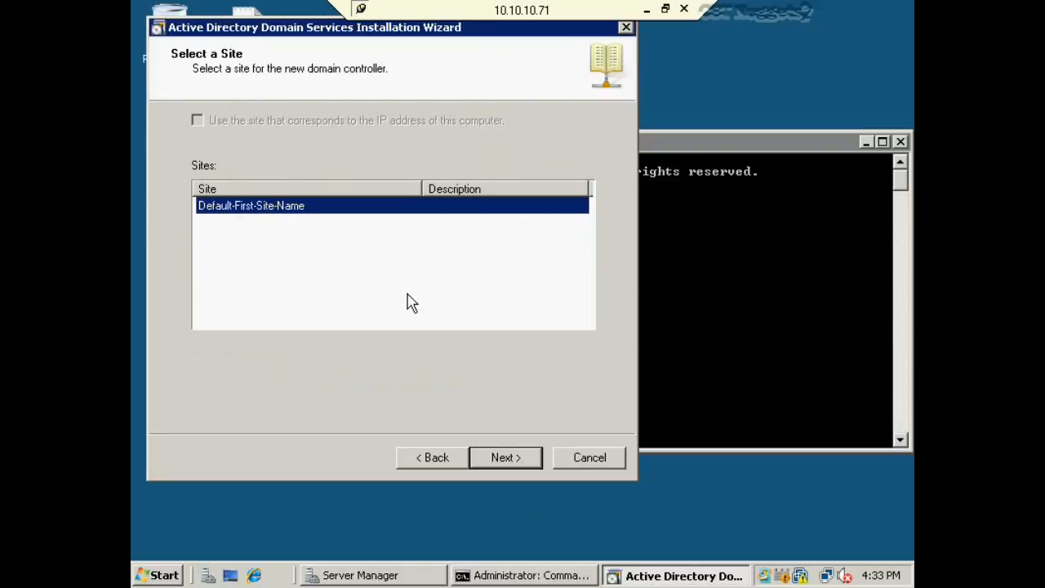
click(521, 459)
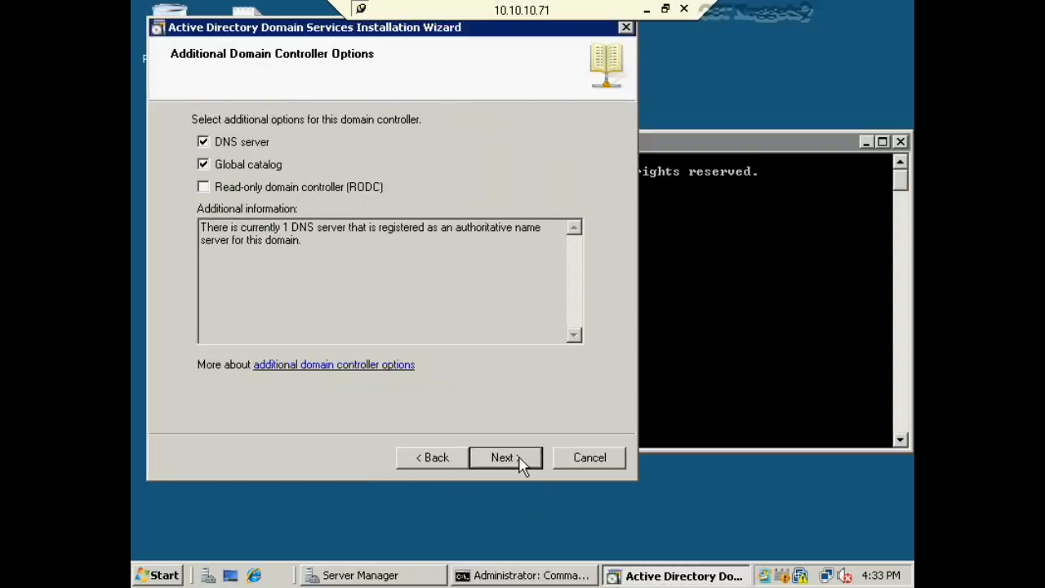
click(521, 462)
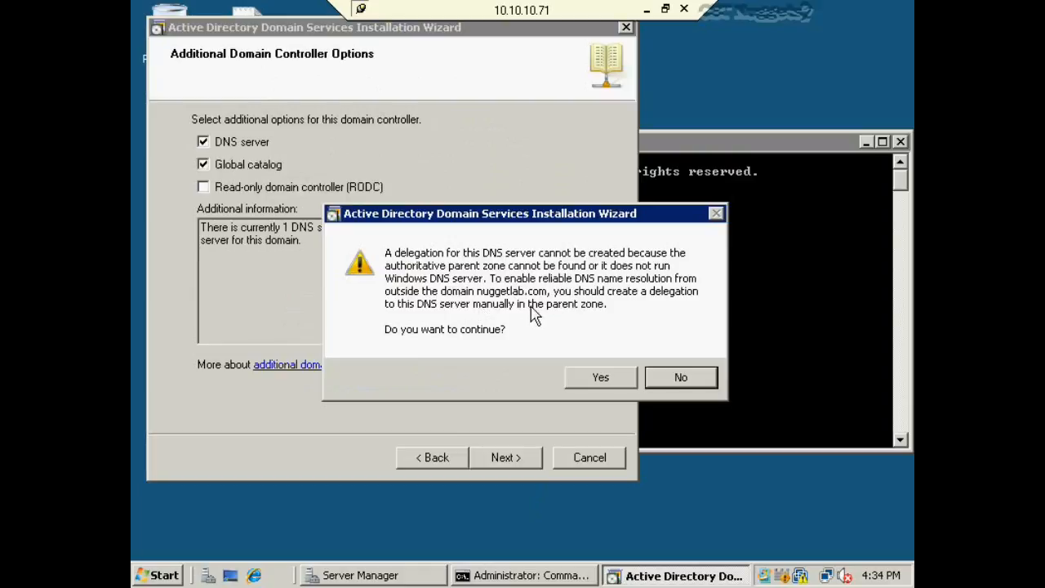
click(599, 380)
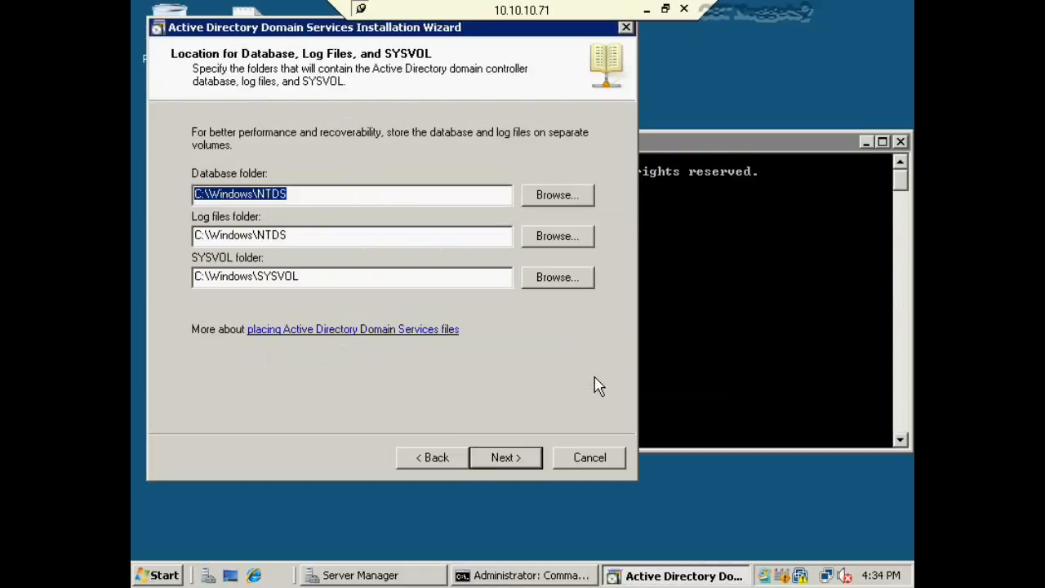
click(503, 458)
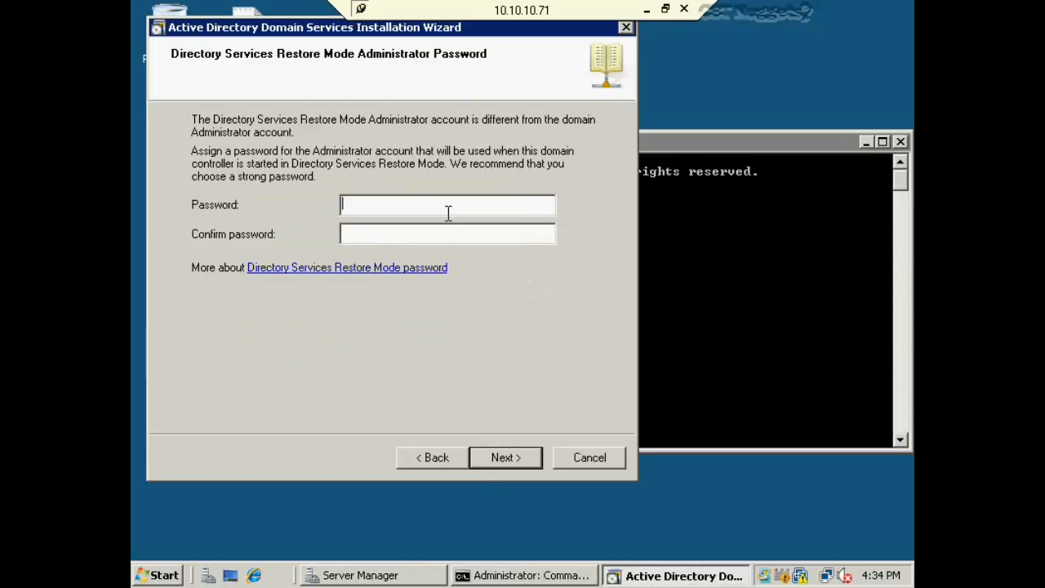
- Enter and confirm the Directory Services Restore Mode administrator password
text(••••••••)
key(Tab)
text(•)
key(Menu)
click(354, 237)
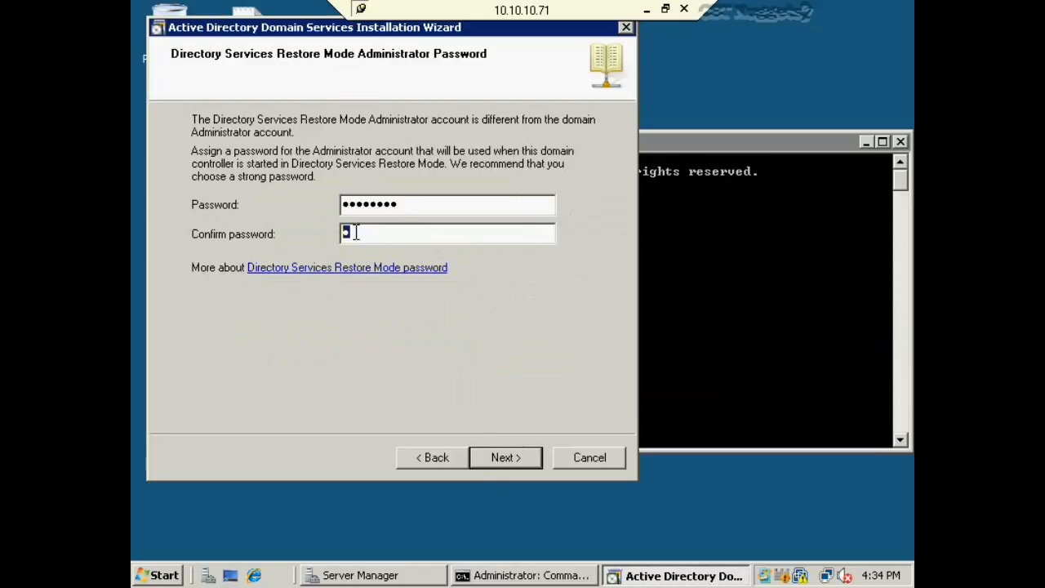
text(•••••••)
- Continue to the Summary page, then cancel the wizard without promoting the server
key(Return)
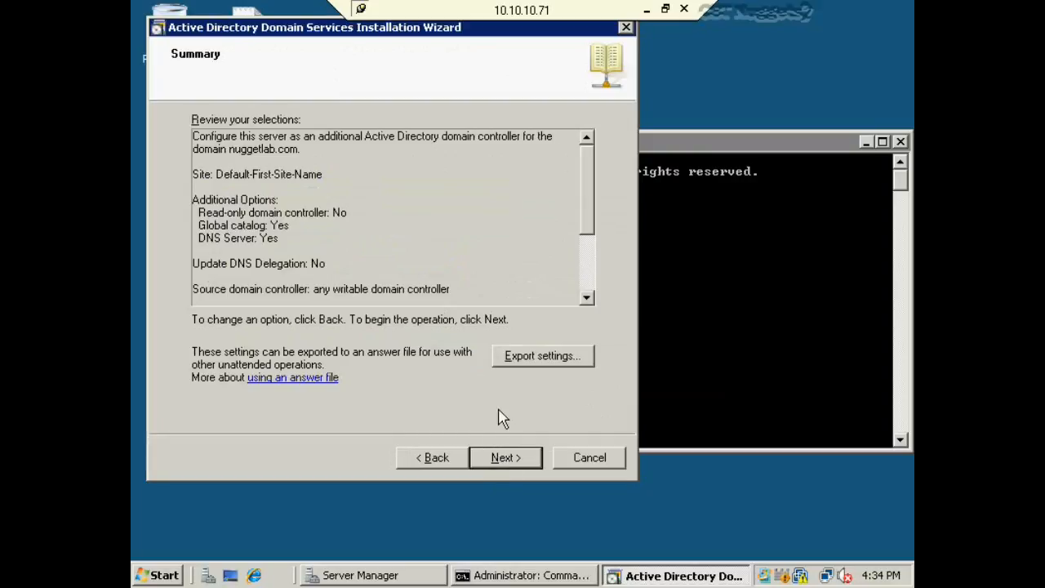
click(603, 463)
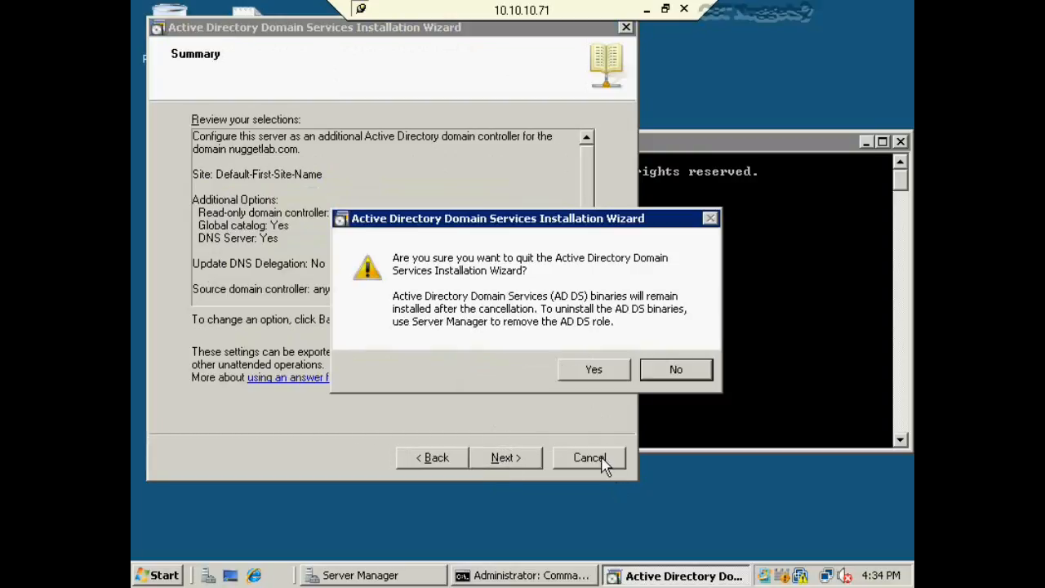
click(602, 374)
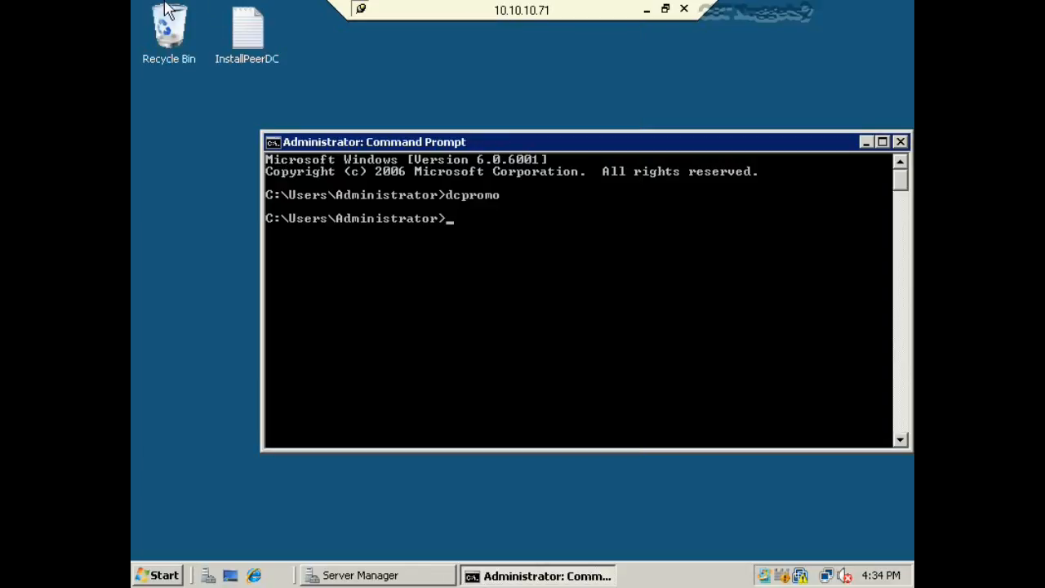
- Copy the dcpromo unattend command from the InstallPeerDC file and paste it into the Command Prompt
double_click(245, 37)
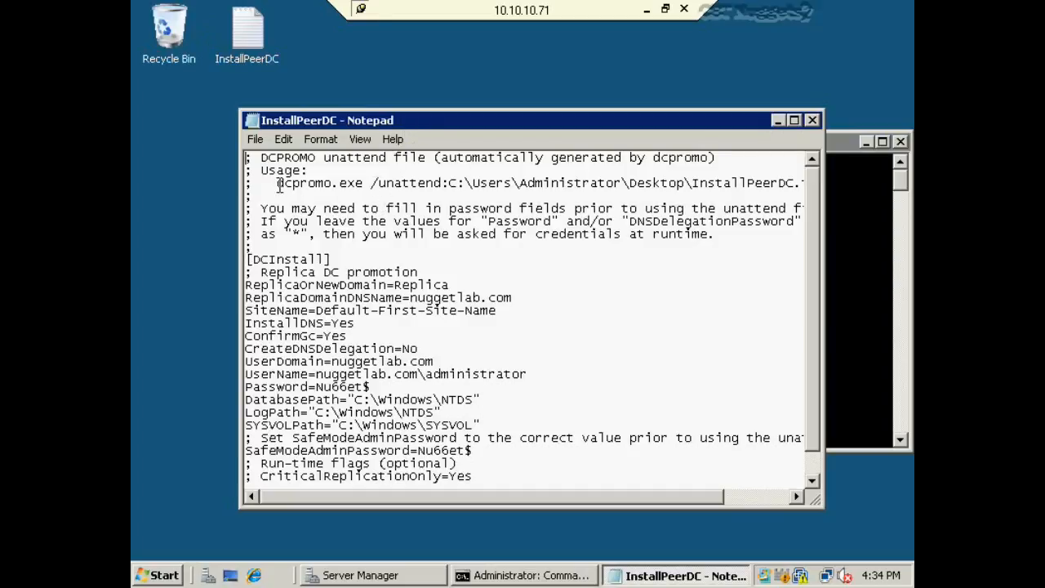
drag(277, 185, 827, 194)
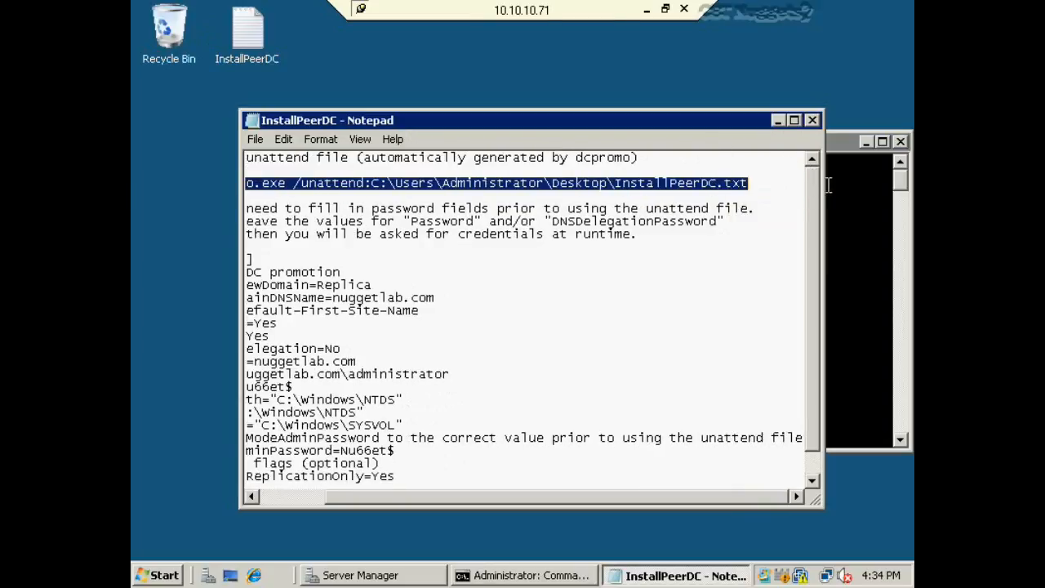
right_click(673, 187)
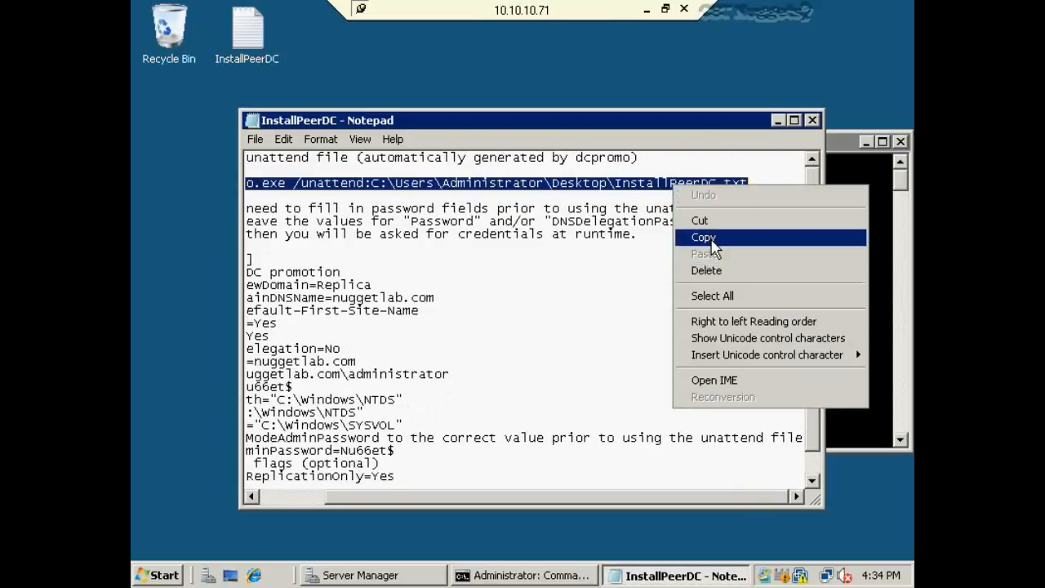
click(707, 237)
click(813, 120)
right_click(535, 262)
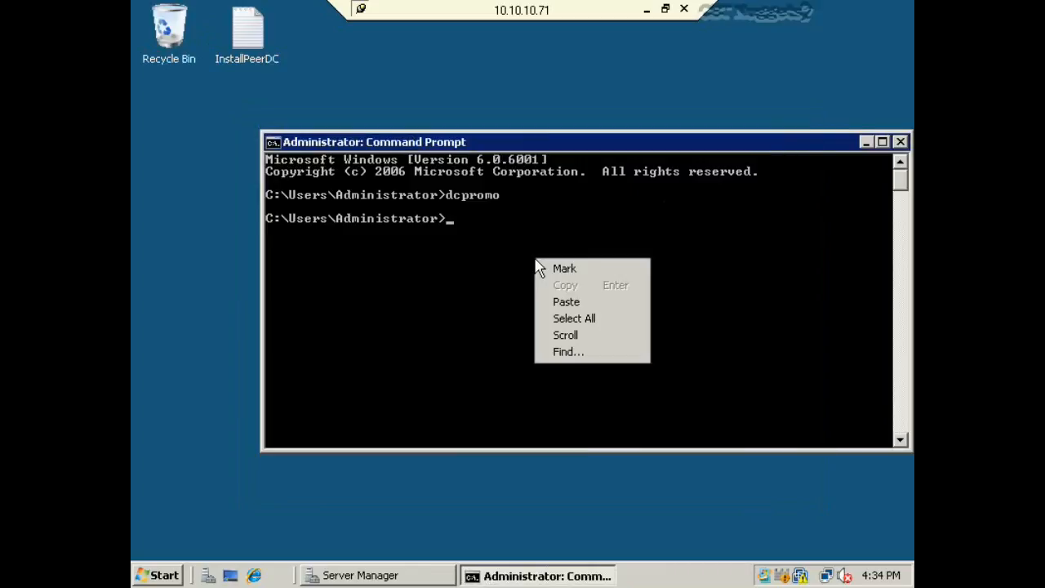
click(568, 301)
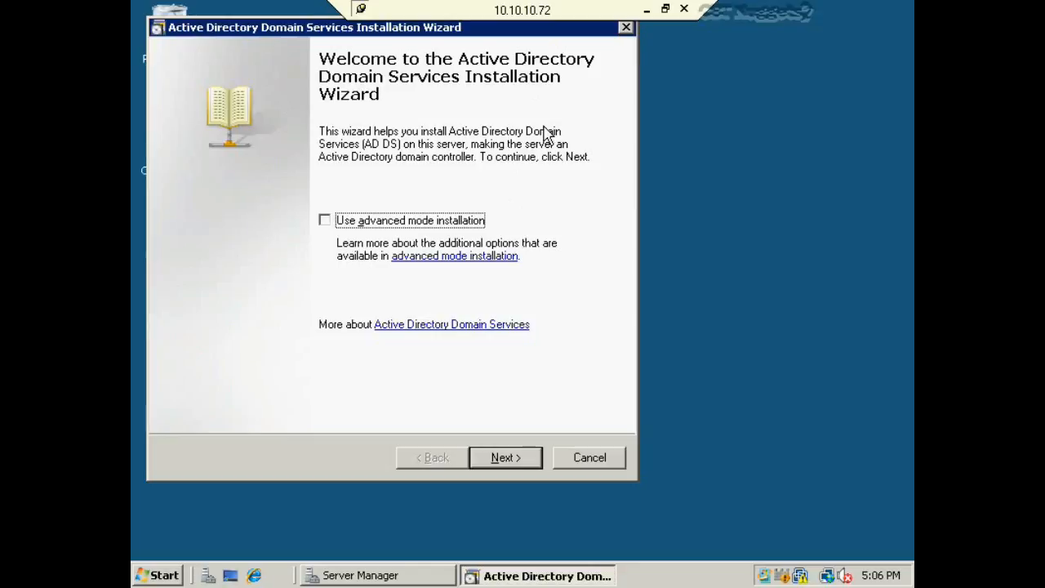
- Choose 'Create a new domain in an existing forest' under nuggetlab.com with alternate credentials
click(482, 459)
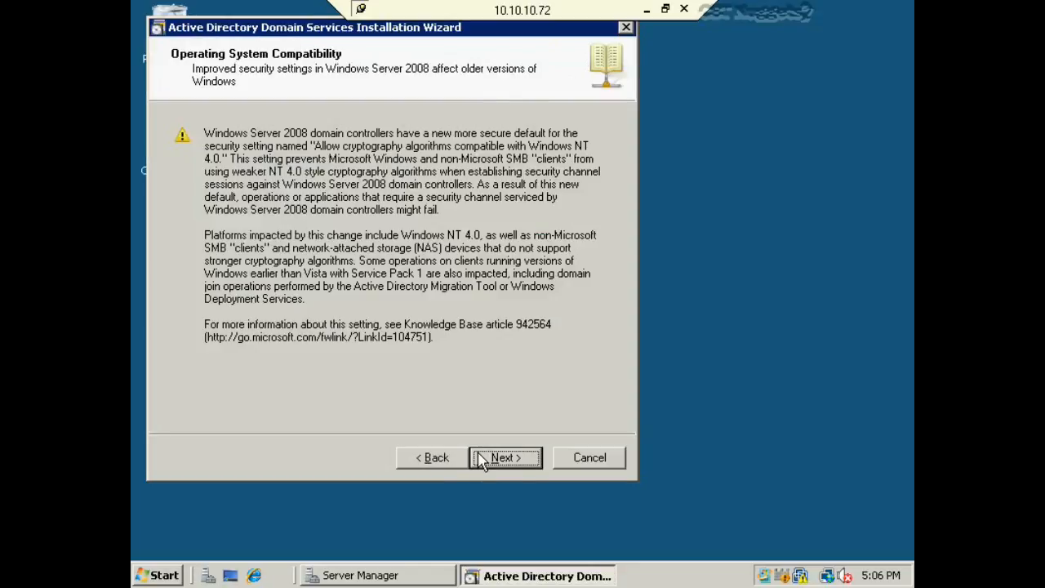
click(481, 459)
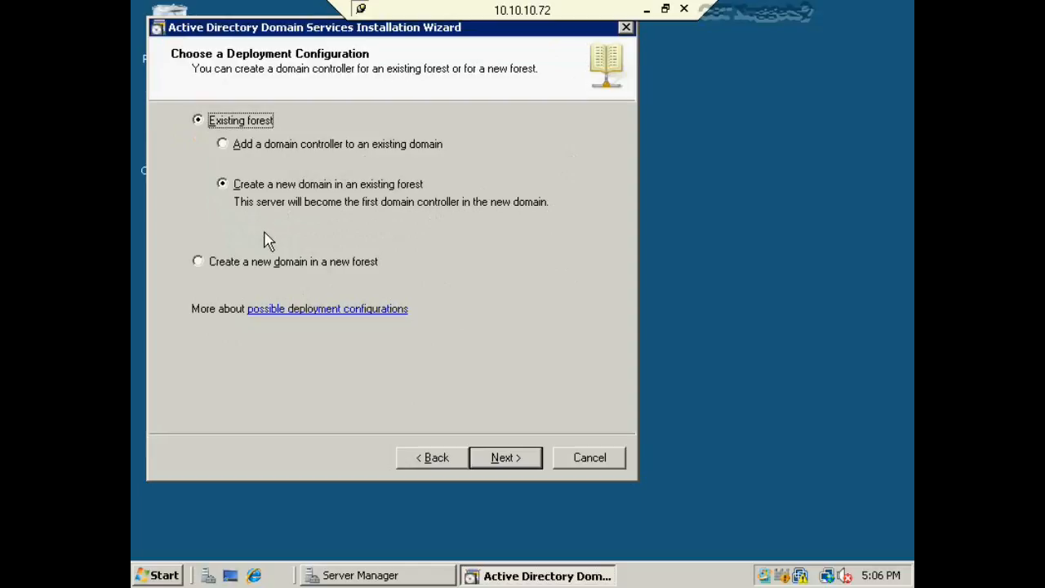
click(226, 187)
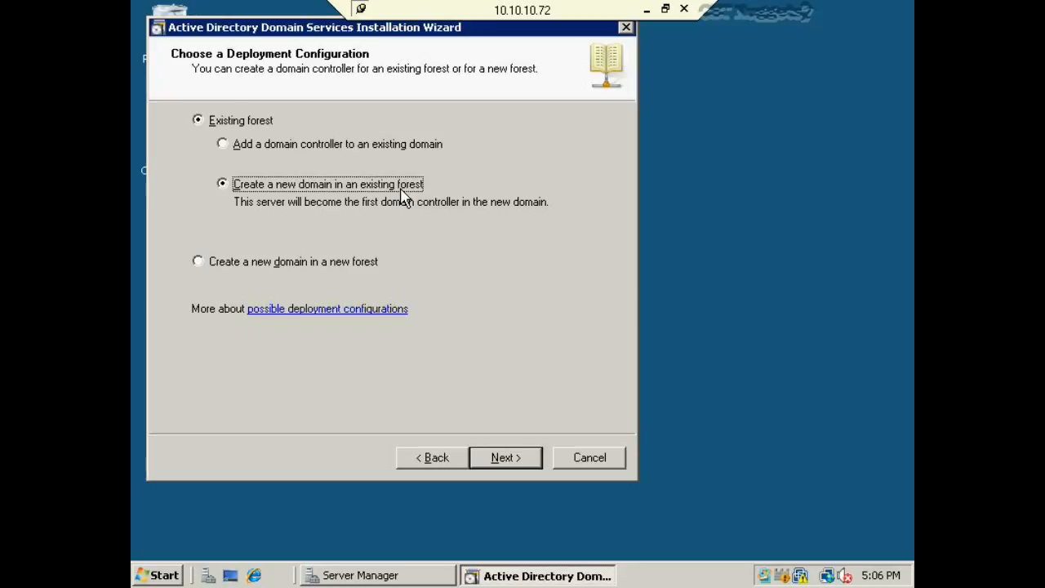
click(505, 458)
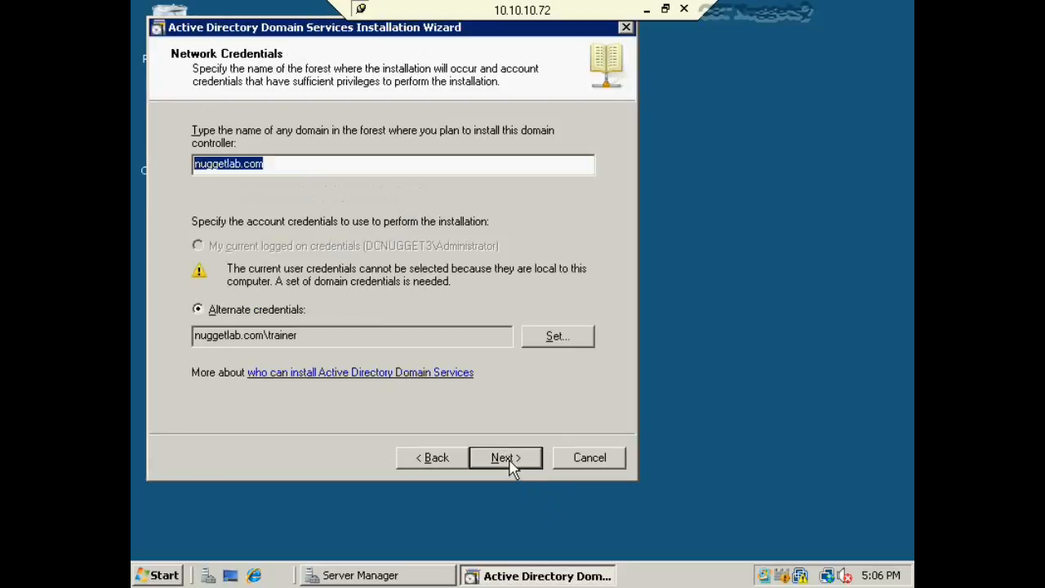
click(285, 163)
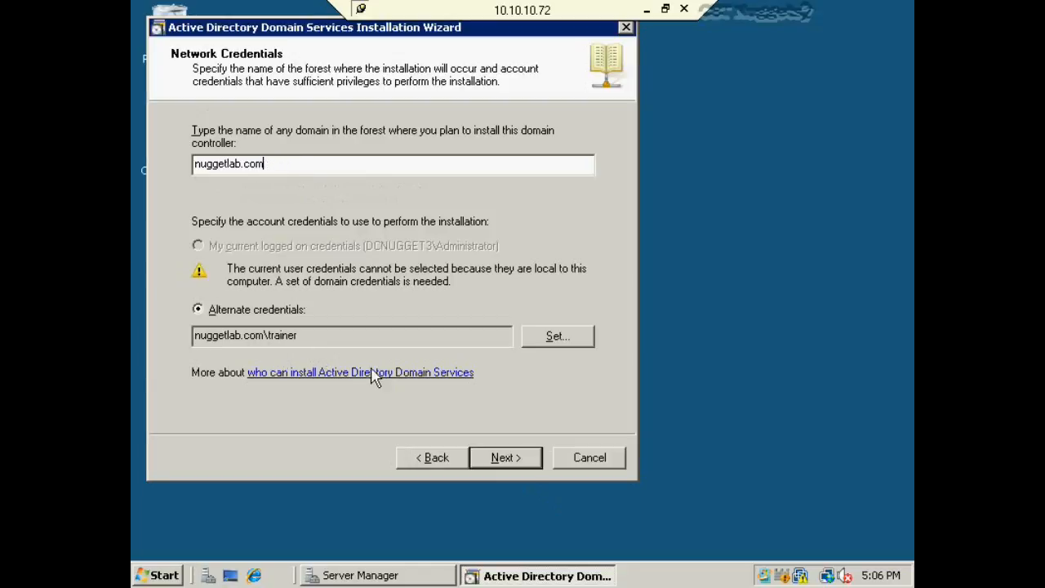
click(521, 465)
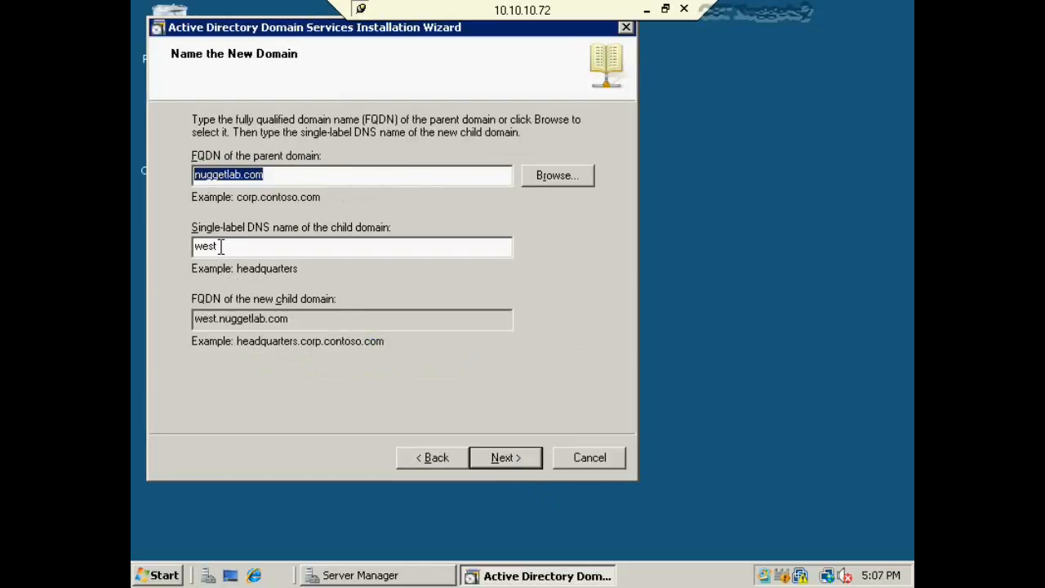
- Accept child domain west (west.nuggetlab.com), then cancel the wizard at the functional level page
drag(221, 245, 181, 237)
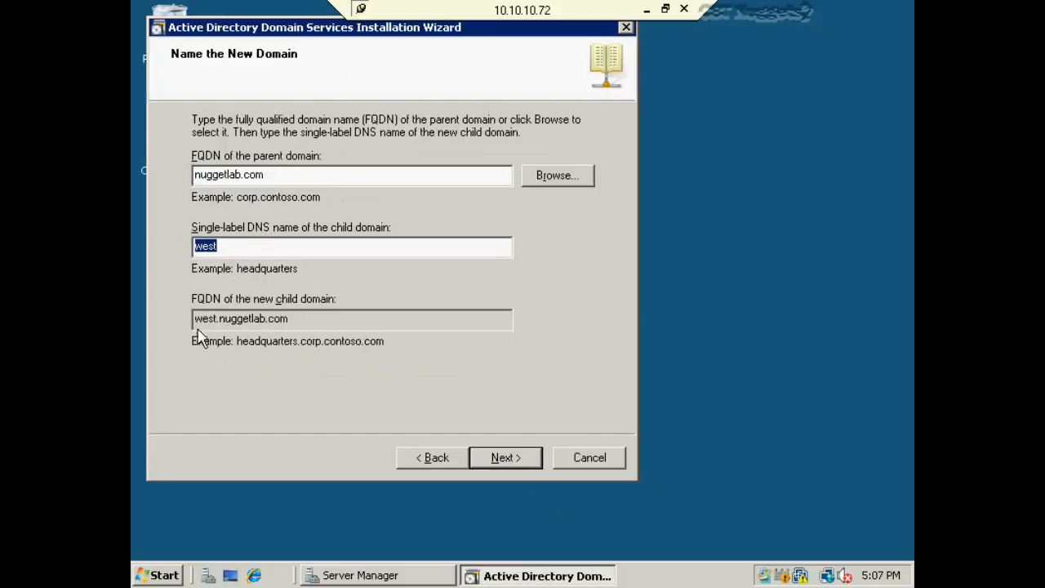
drag(194, 320, 315, 321)
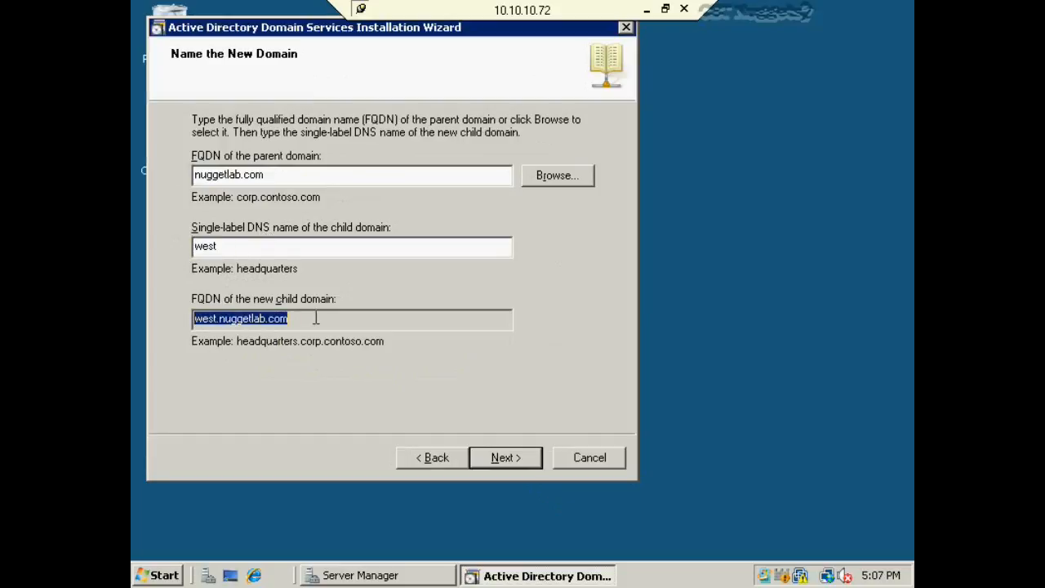
click(504, 459)
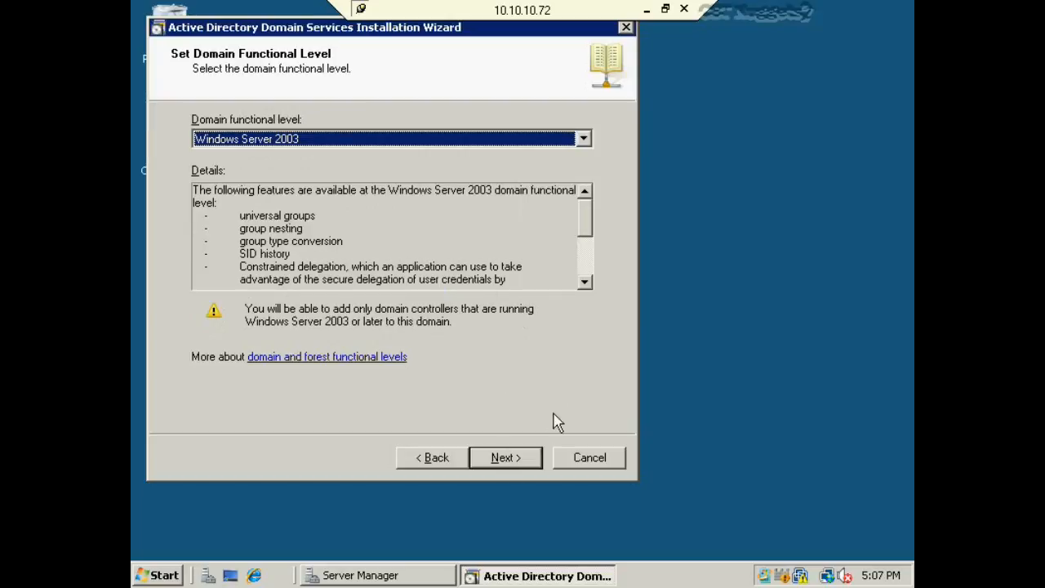
click(586, 463)
click(588, 367)
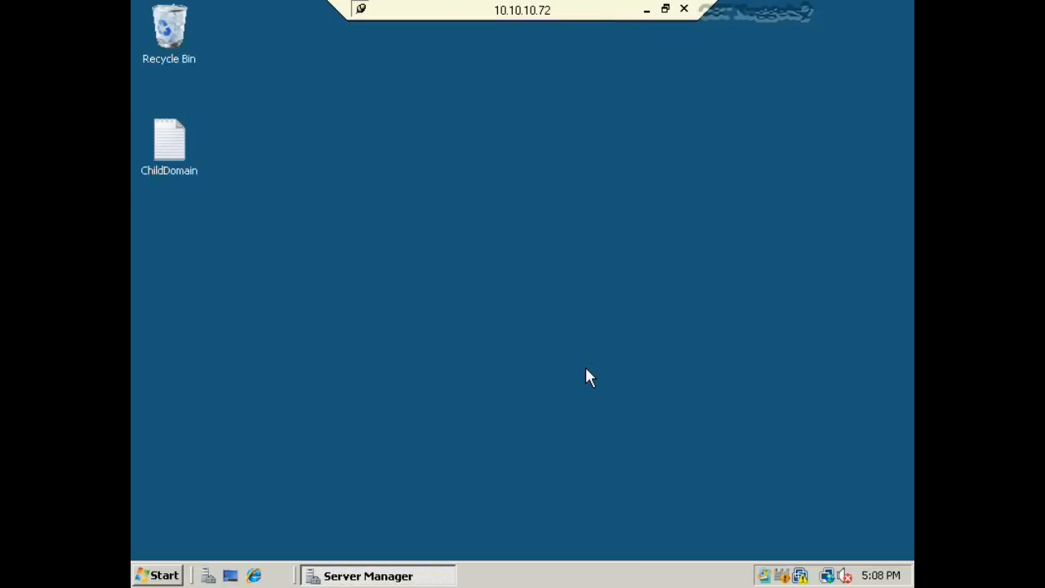
- Open ChildDomain.txt maximized and review its account, DNS delegation and safe mode password lines
click(186, 144)
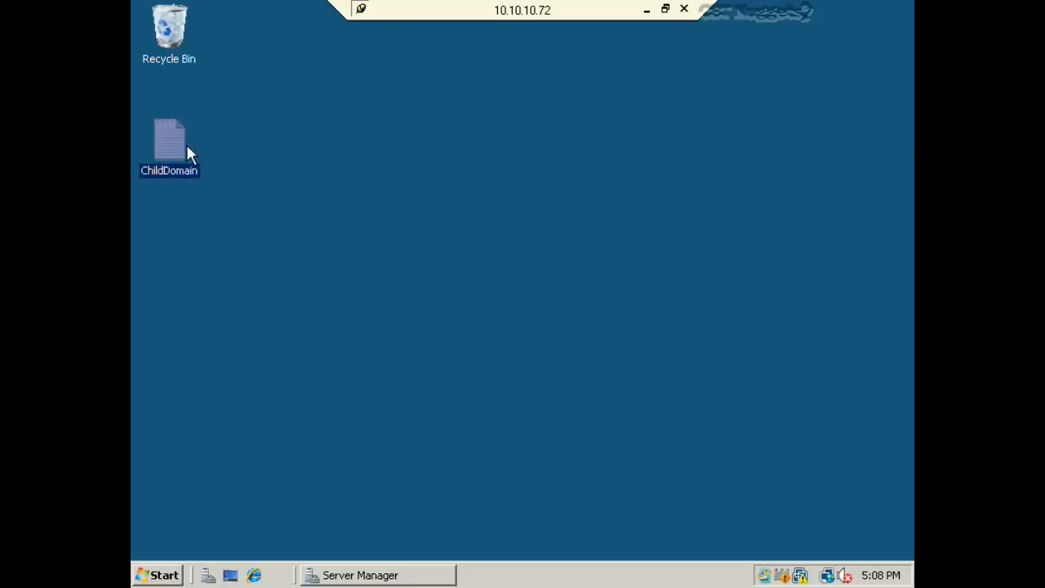
double_click(186, 144)
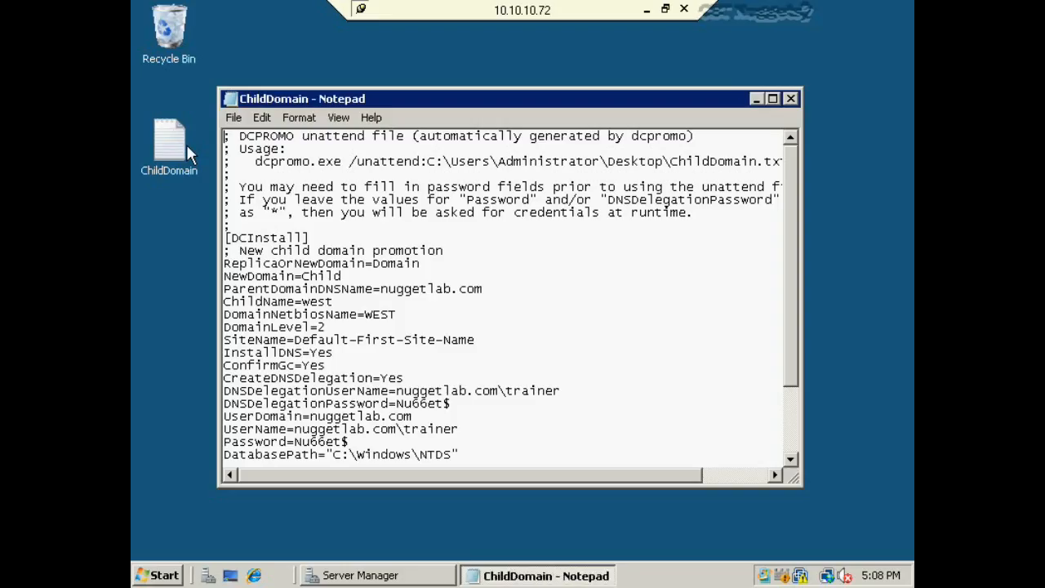
double_click(470, 100)
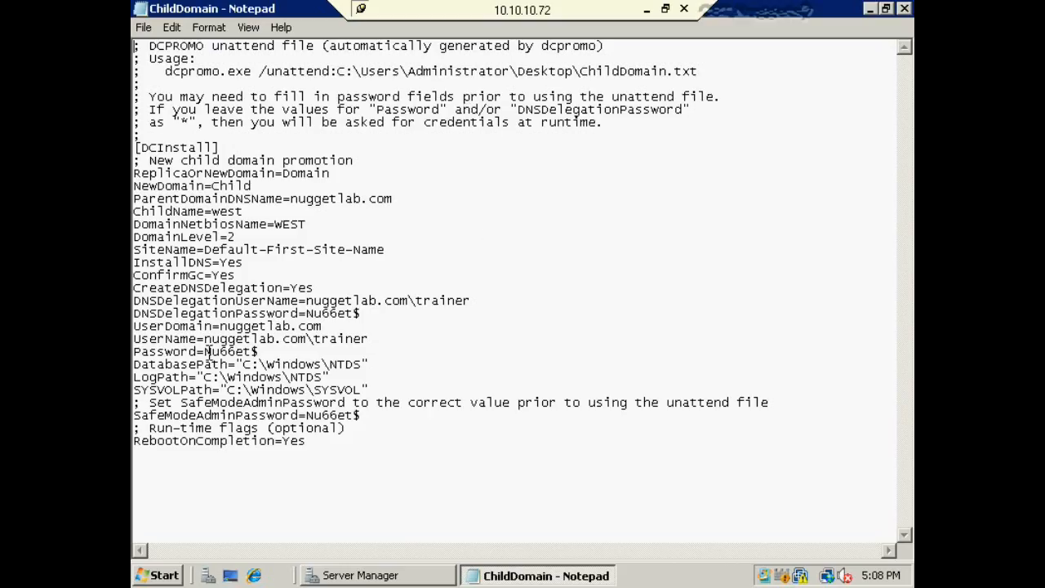
drag(205, 351, 258, 351)
double_click(325, 315)
double_click(343, 416)
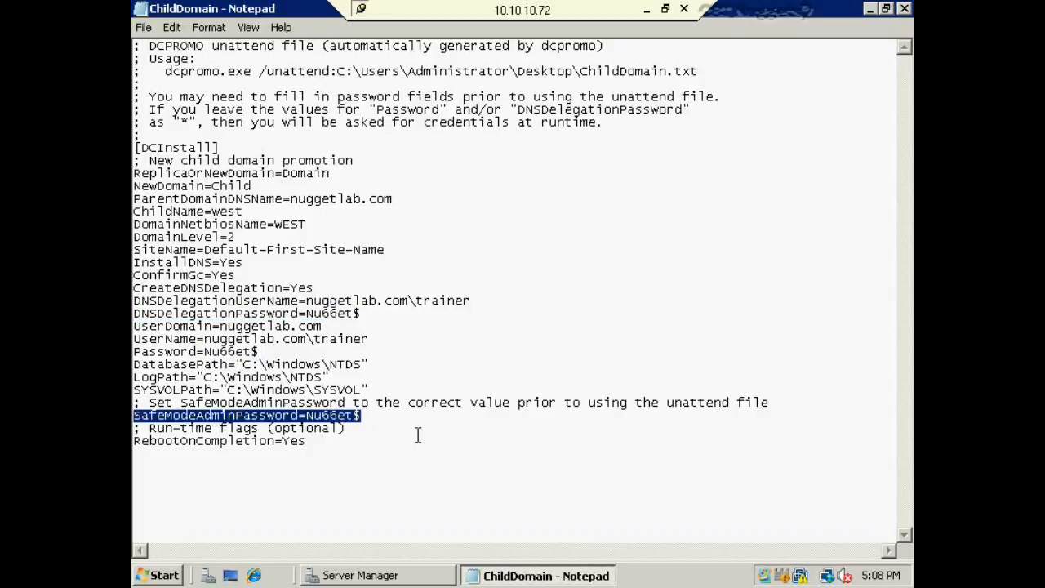
click(417, 435)
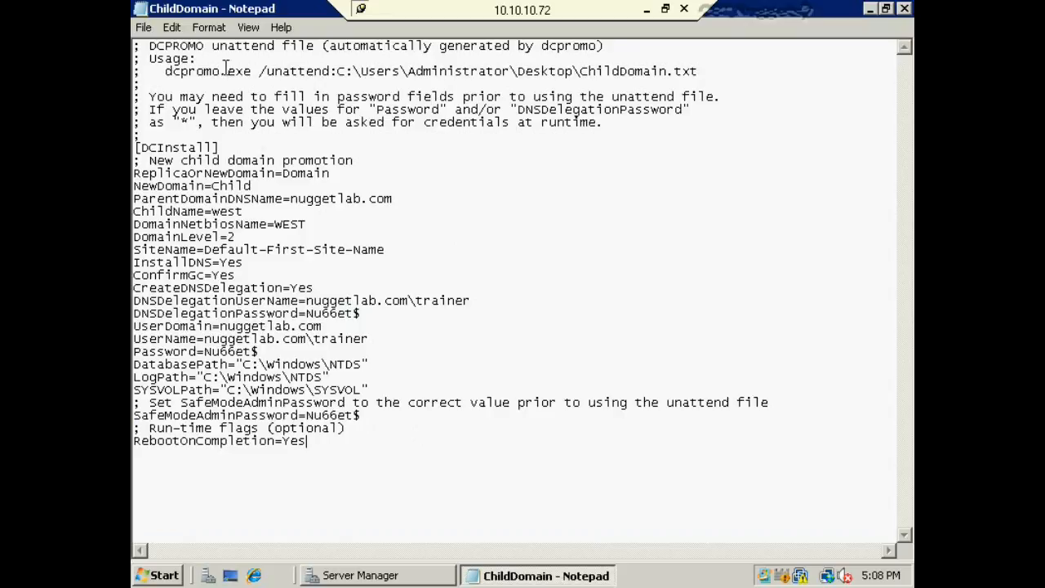
- Review the dcpromo unattend usage command, close Notepad and bring up Server Manager
drag(165, 71, 706, 73)
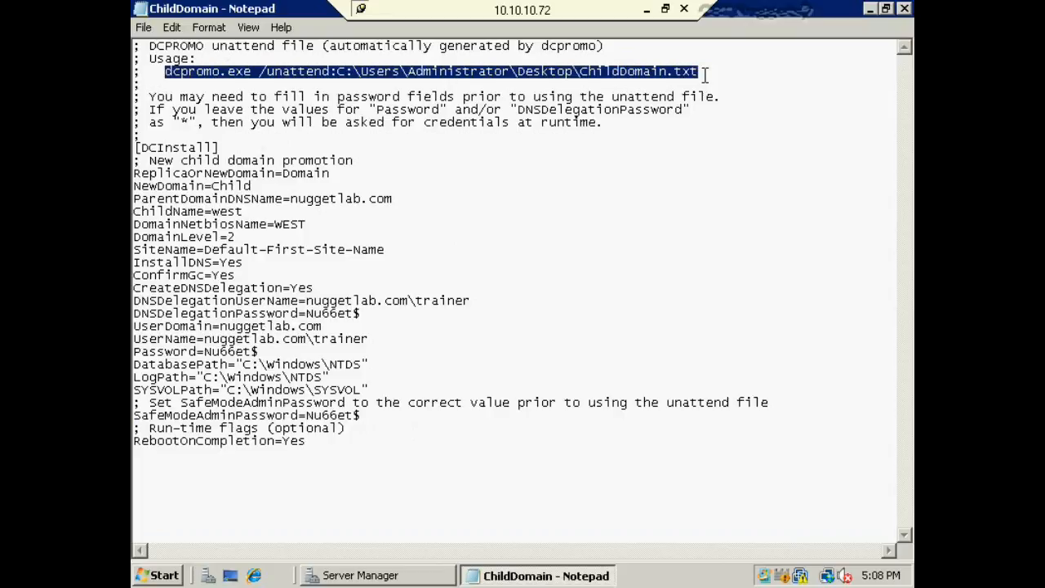
drag(313, 314, 353, 316)
click(356, 314)
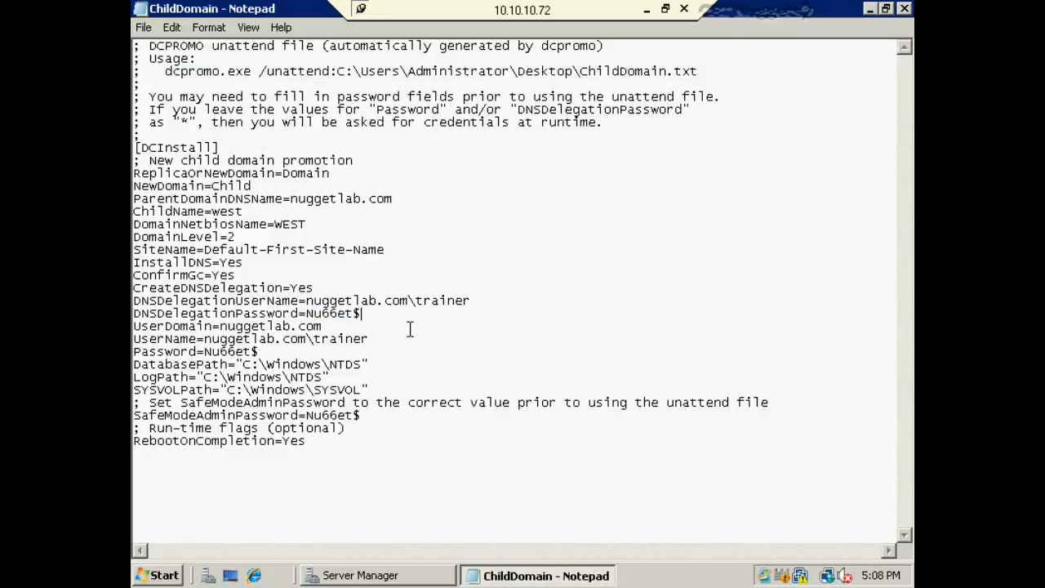
click(904, 8)
click(594, 271)
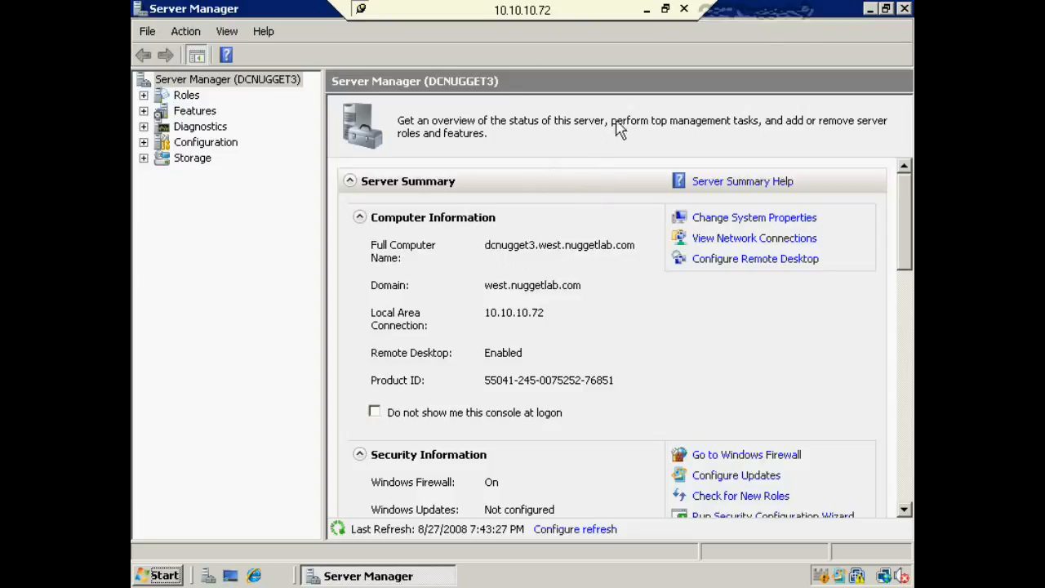
- Minimize Server Manager and open File Sharing for the Intel folder to find users or groups
click(867, 8)
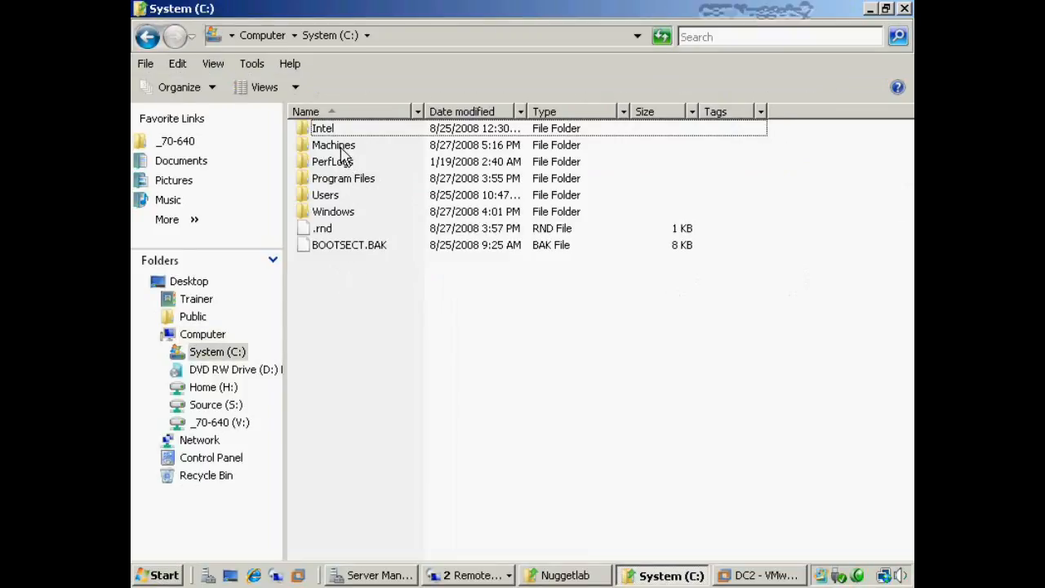
click(338, 133)
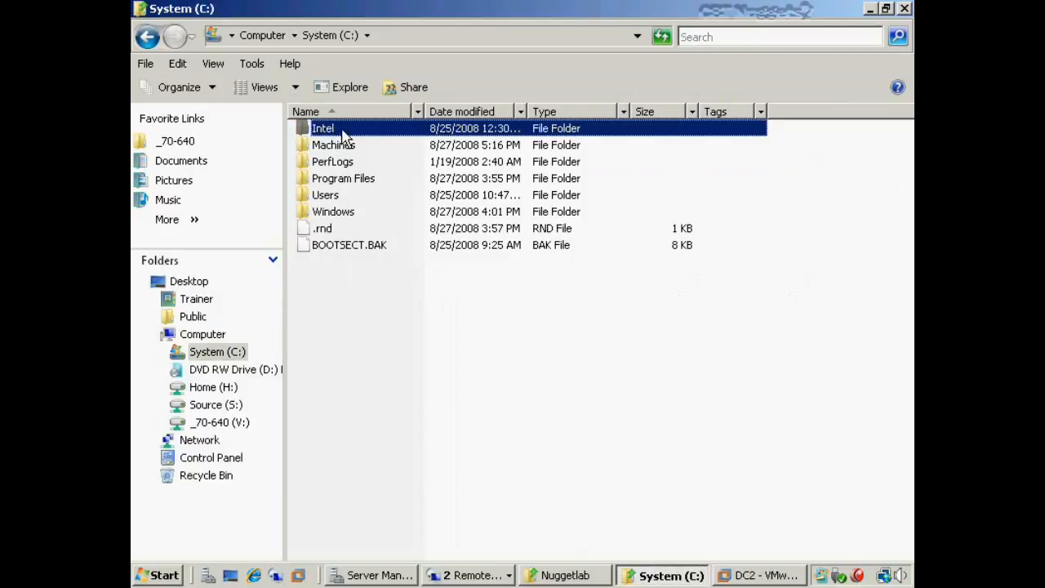
click(405, 87)
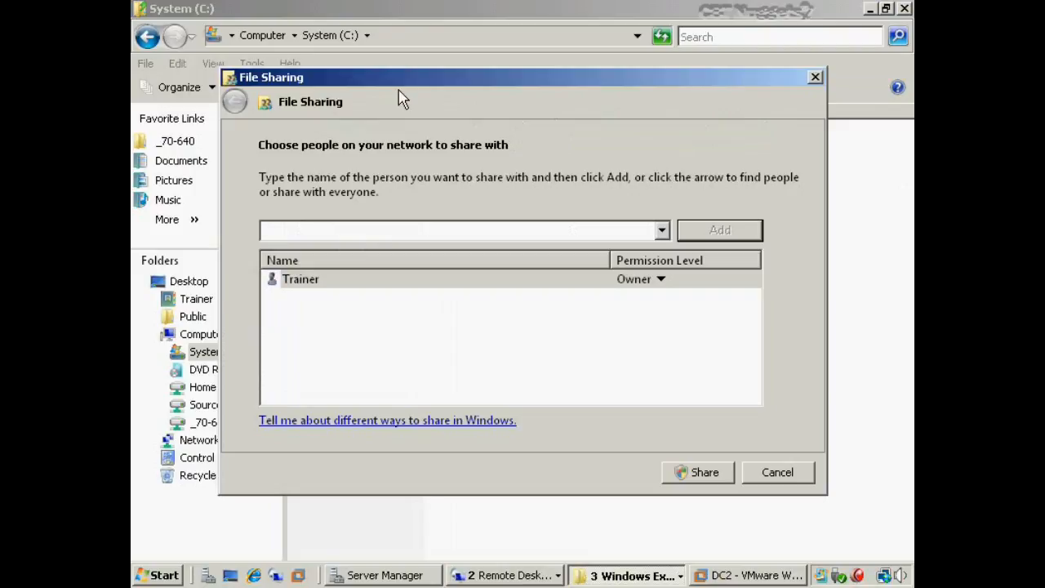
click(662, 231)
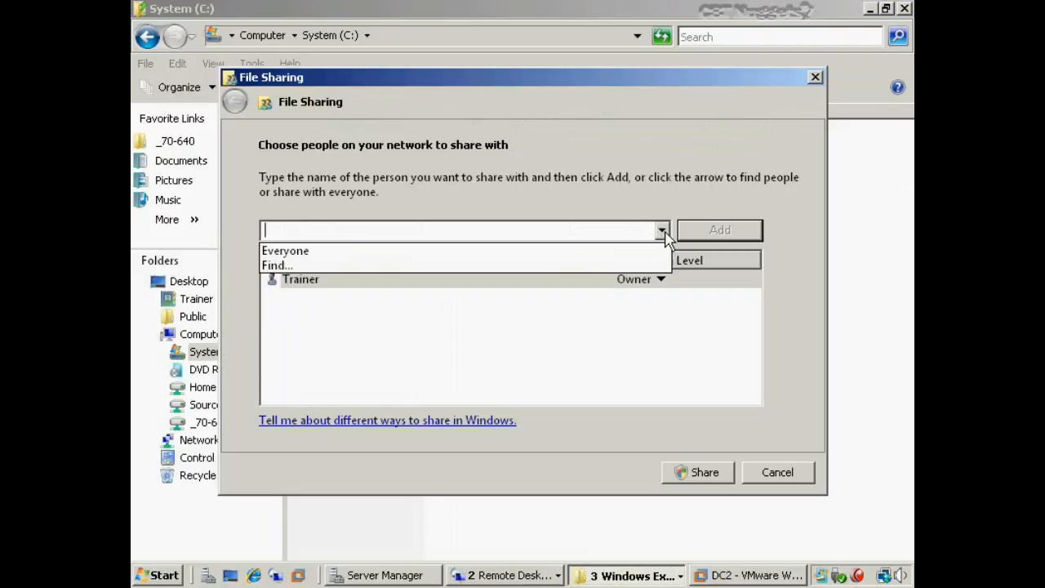
click(277, 266)
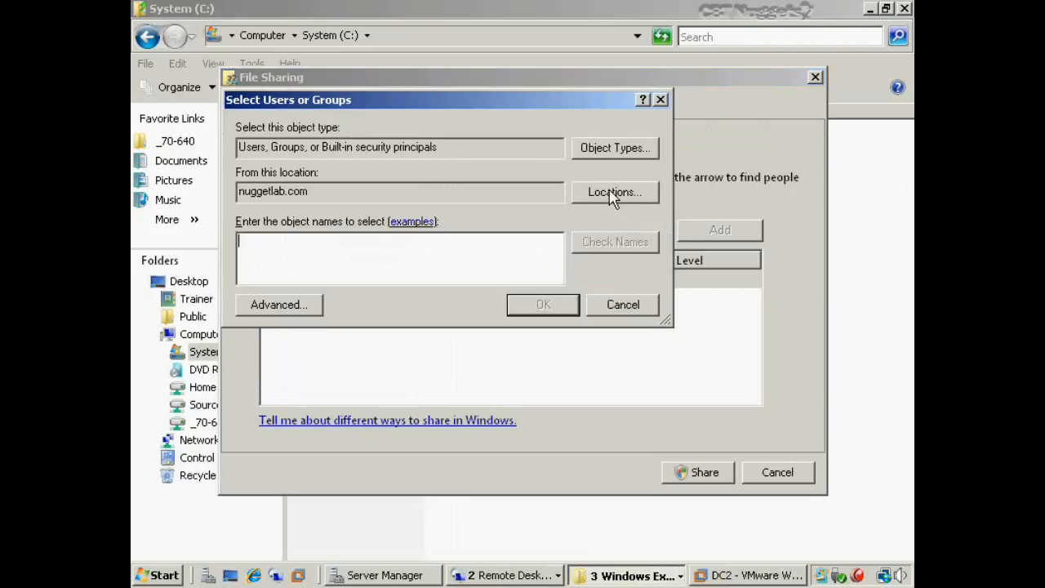
- Browse search locations, expanding nuggetlab.com and west.nuggetlab.com down to their Users containers
drag(321, 191, 193, 186)
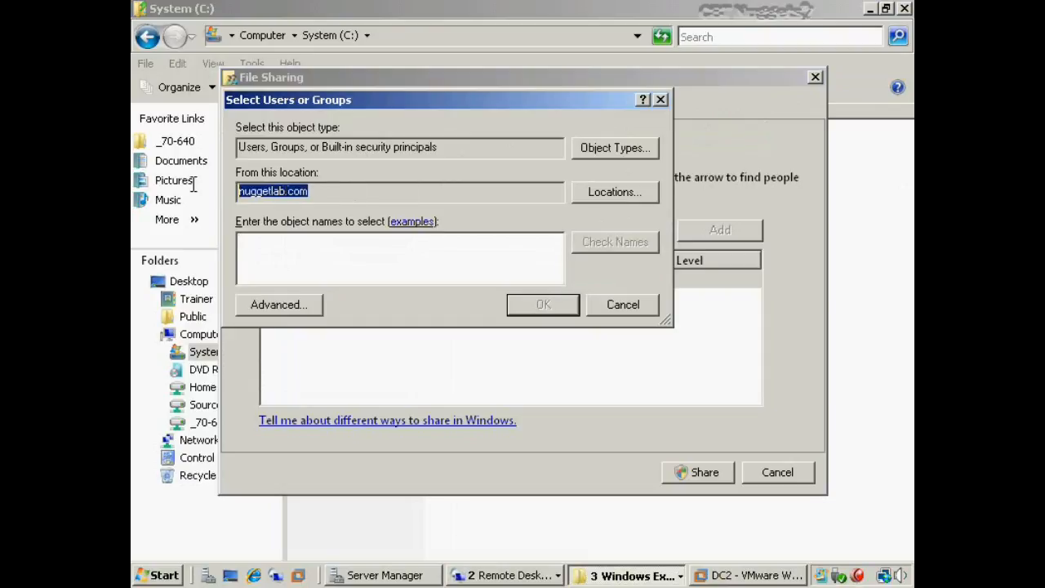
click(613, 192)
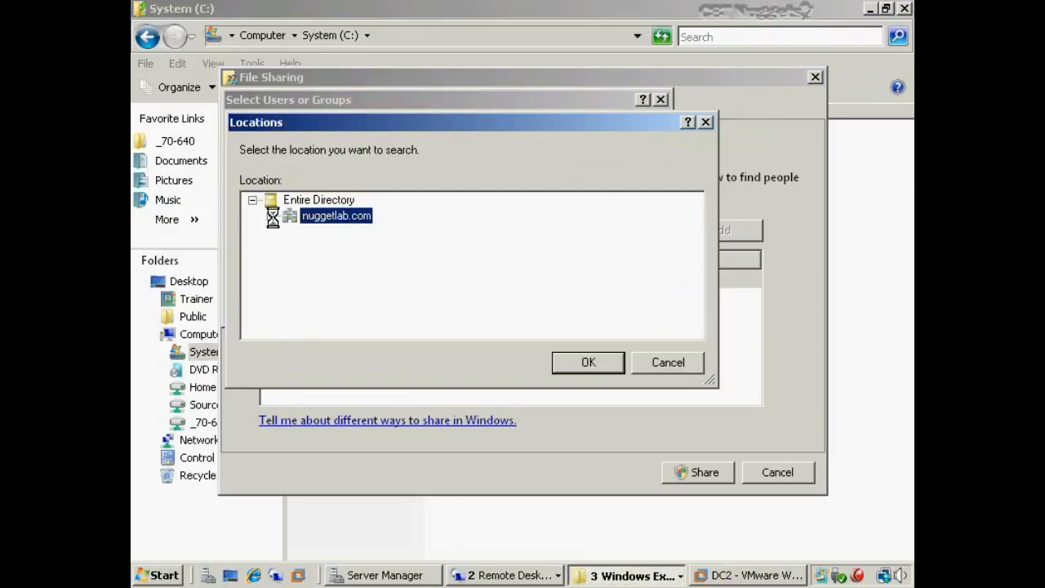
click(271, 217)
scroll(398, 286, down, 1)
scroll(330, 245, up, 1)
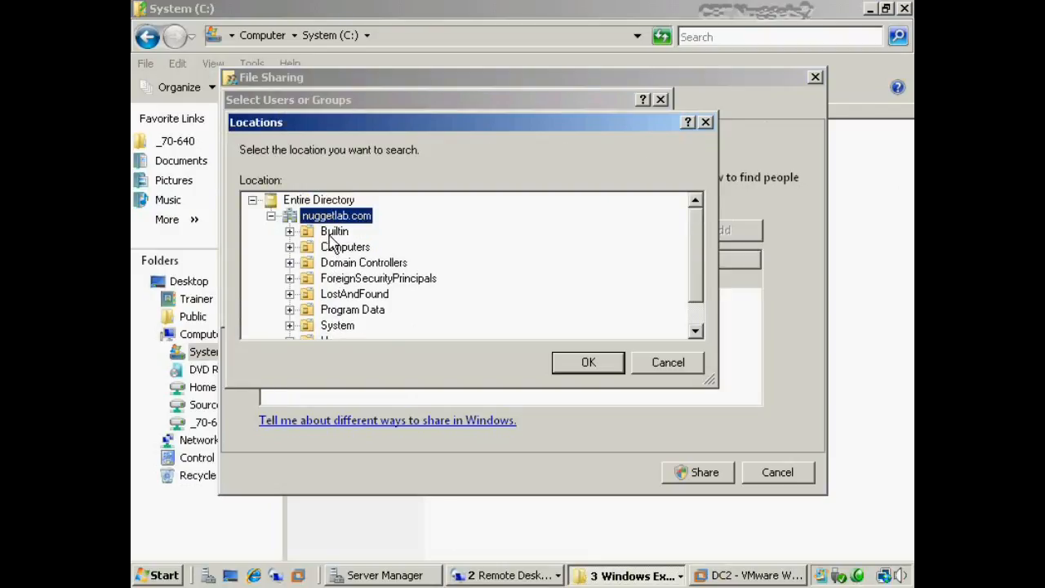
scroll(326, 242, down, 1)
click(331, 299)
click(331, 307)
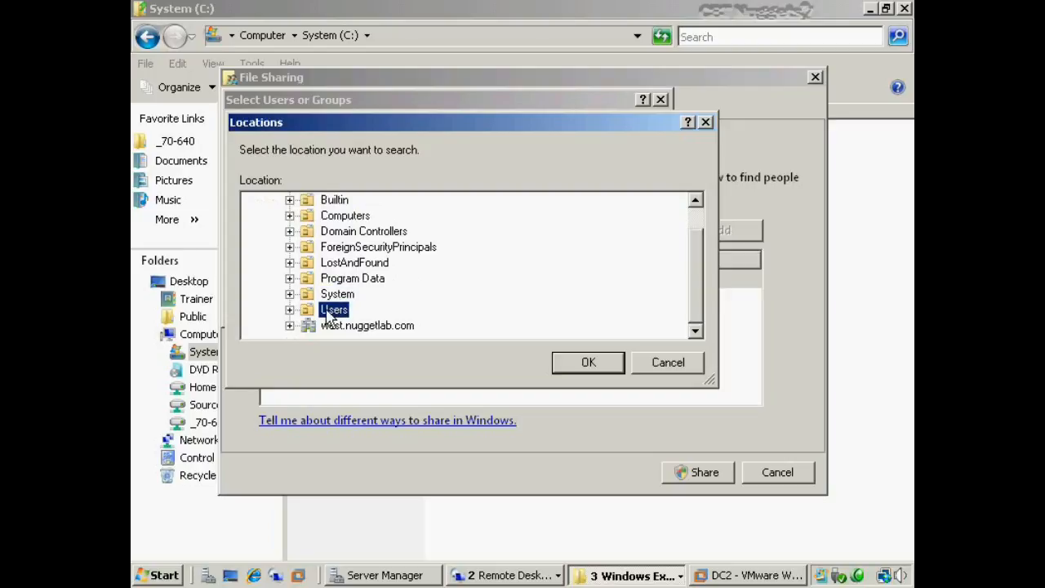
click(289, 324)
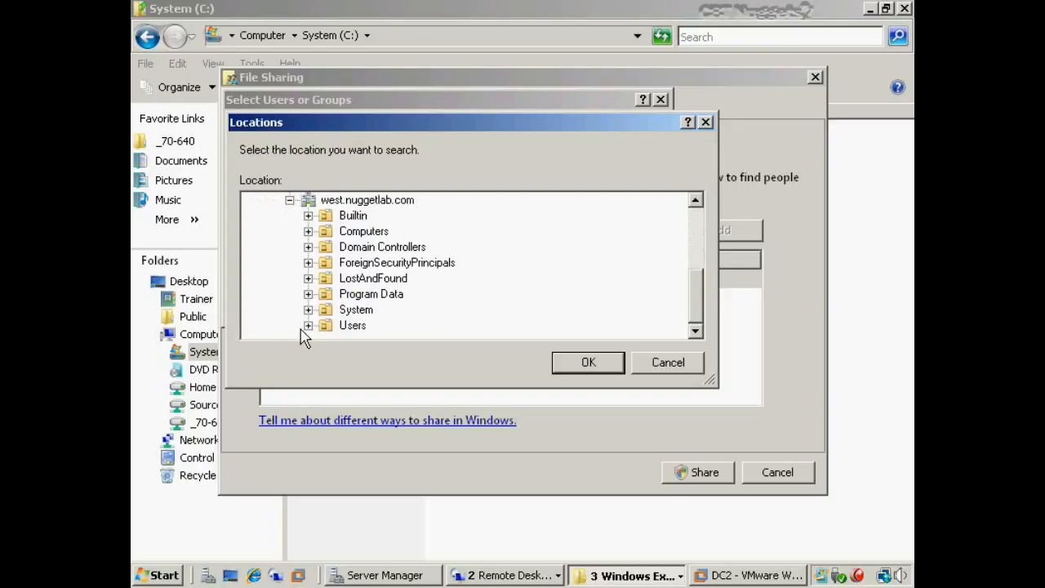
click(357, 219)
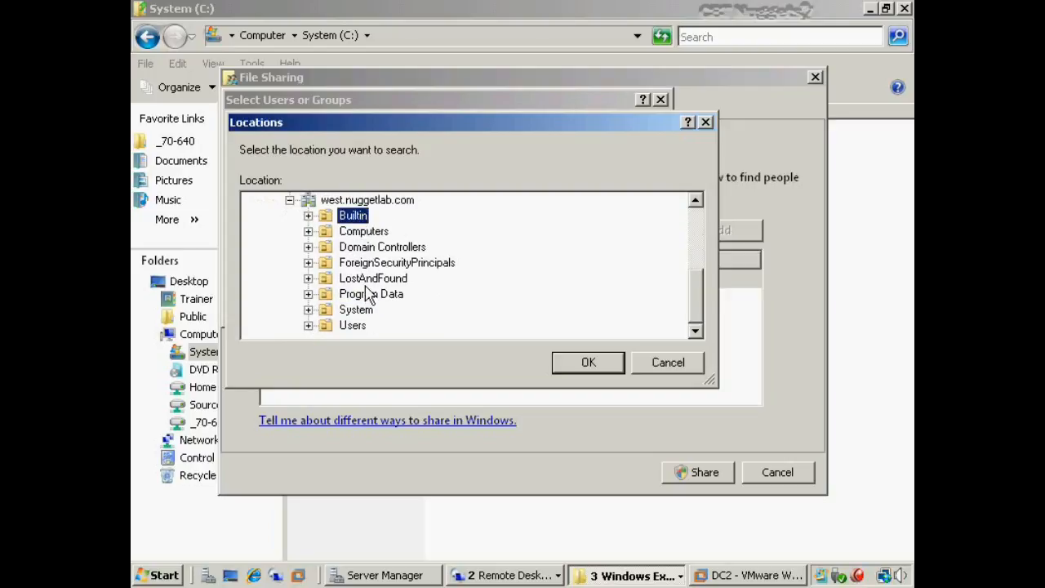
click(357, 327)
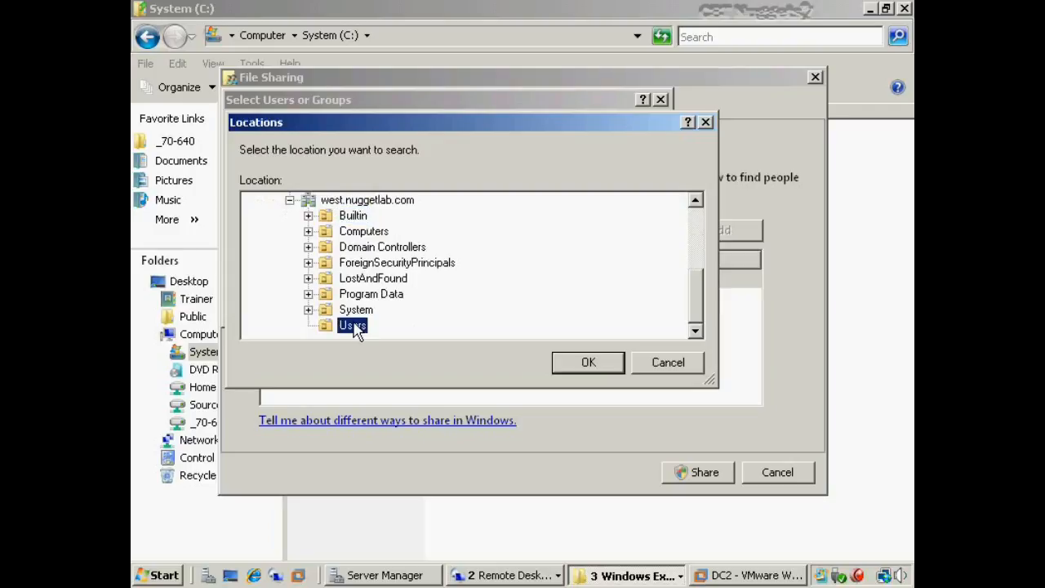
- Cancel Locations, Select Users or Groups and File Sharing without sharing anything
click(662, 366)
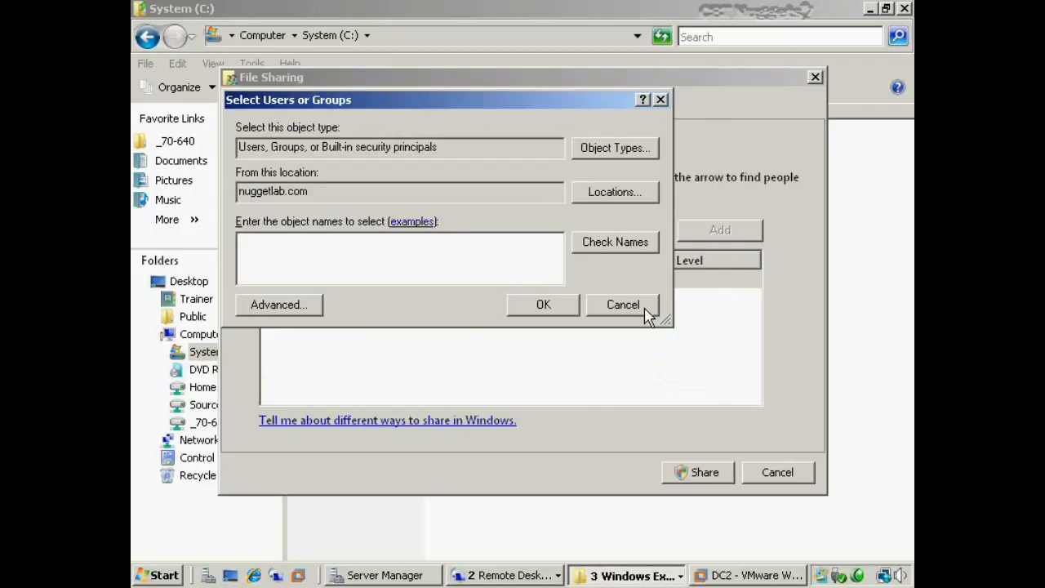
click(623, 304)
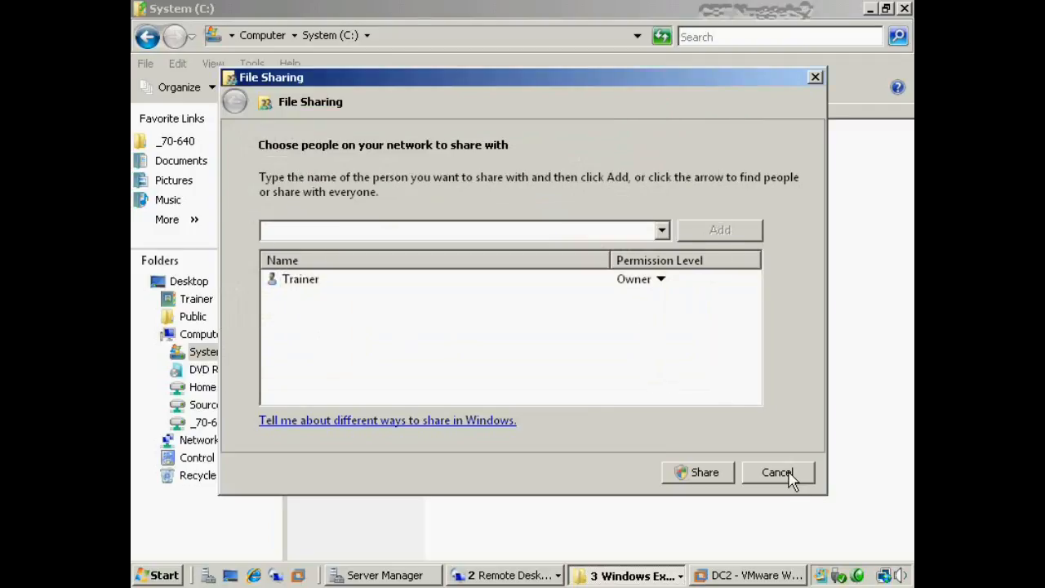
click(777, 474)
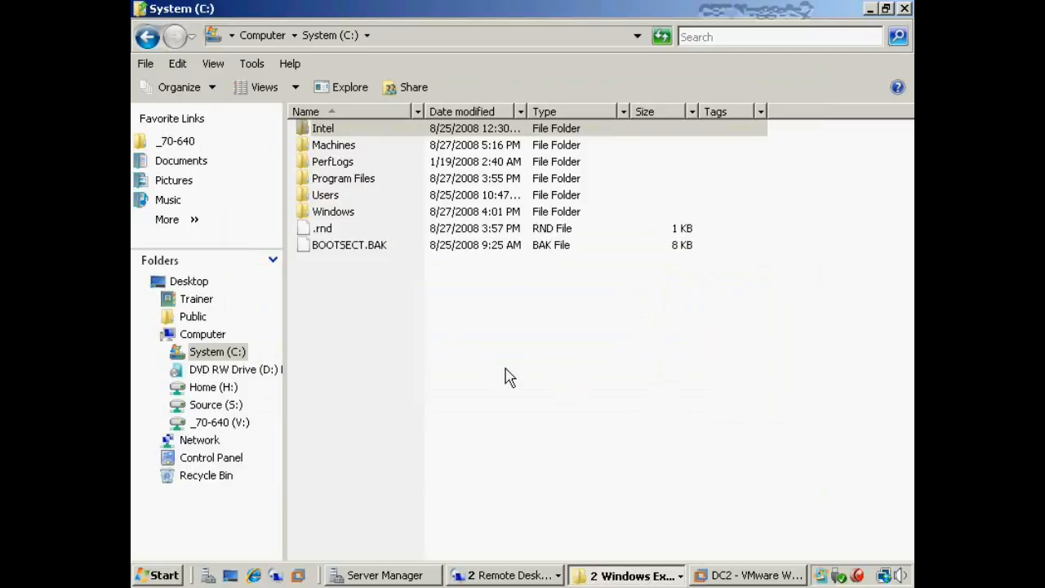
- Select the Intel folder in the System (C:) listing
click(380, 131)
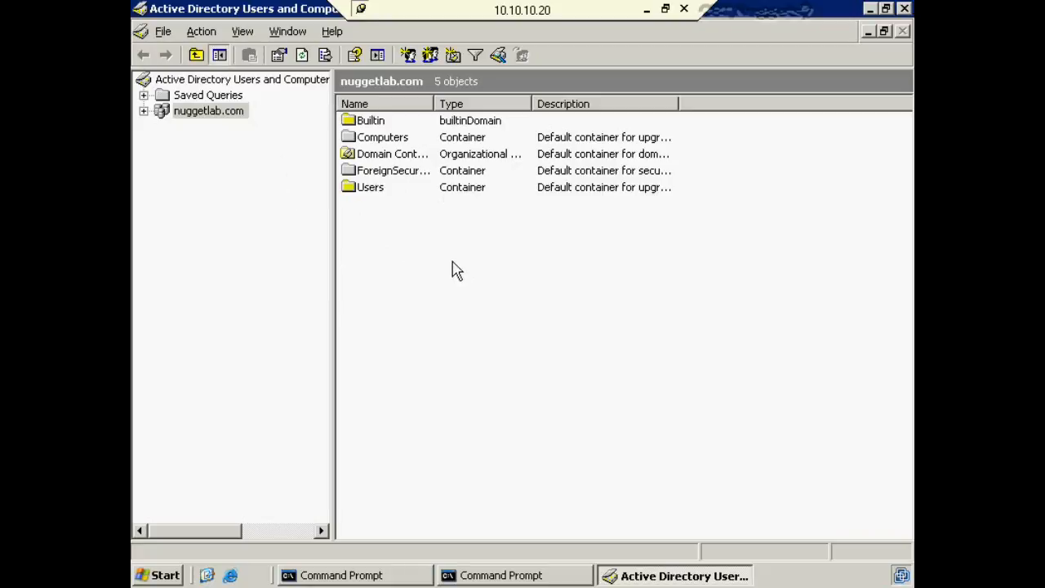
- Confirm via winver the server runs Windows Server 2003 R2 Enterprise SP2, then exit the spare prompt
click(496, 577)
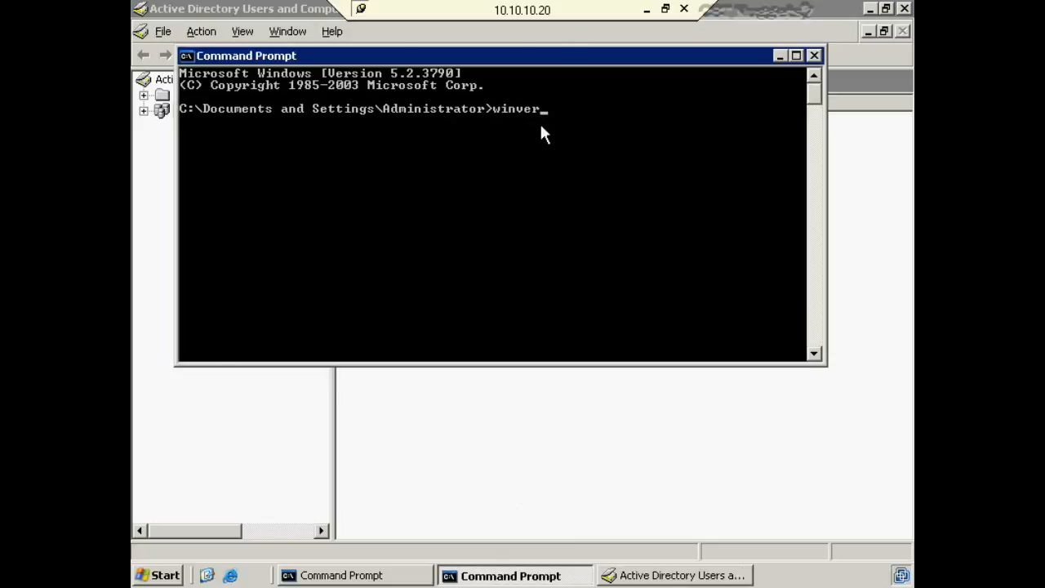
key(Return)
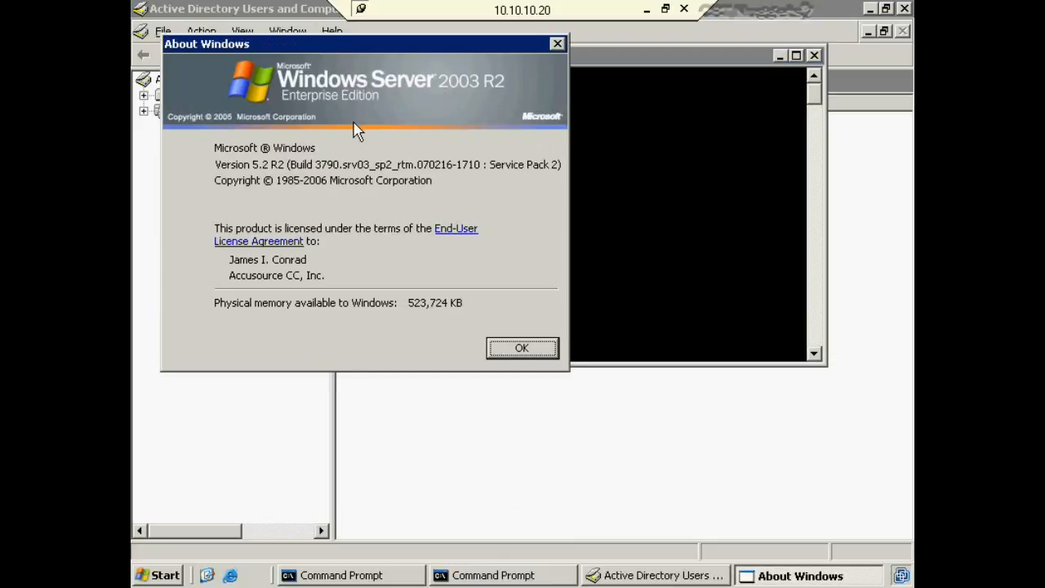
click(527, 349)
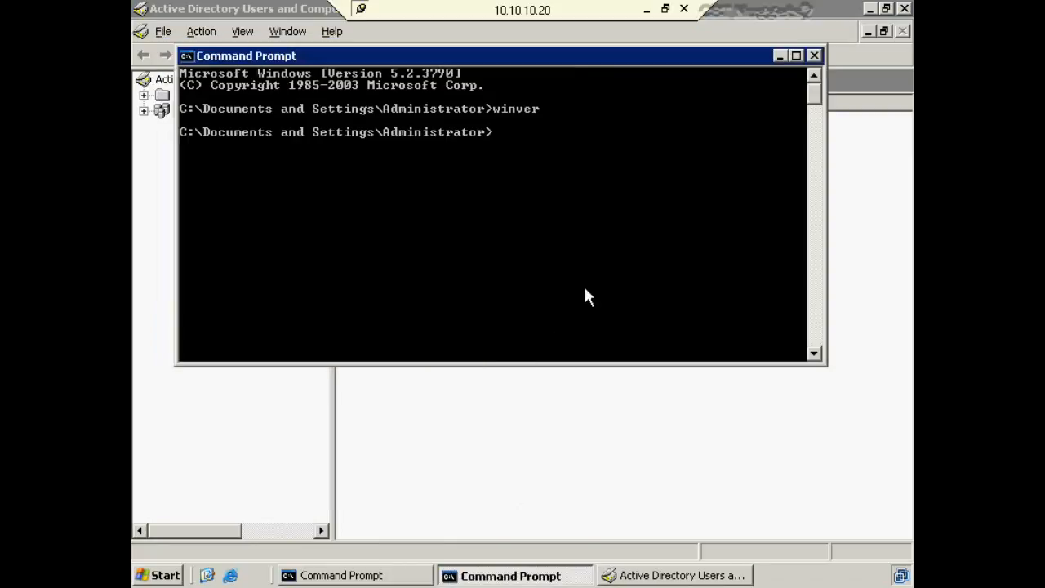
text(exit)
key(Return)
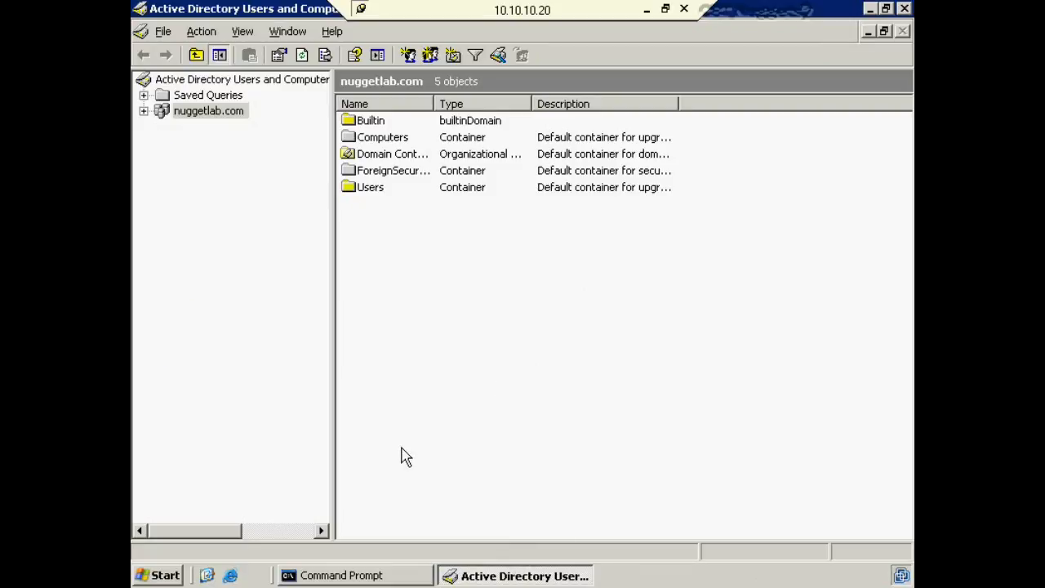
click(173, 574)
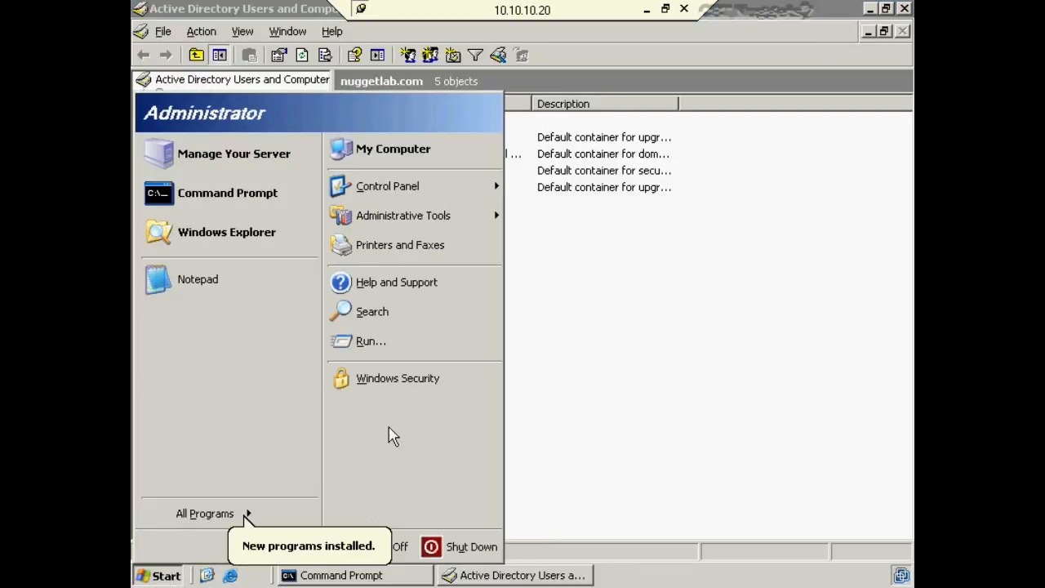
- Run regedit and navigate to HKLM\SYSTEM\CurrentControlSet\Services\NTDS\Parameters to show its values
click(371, 341)
click(261, 530)
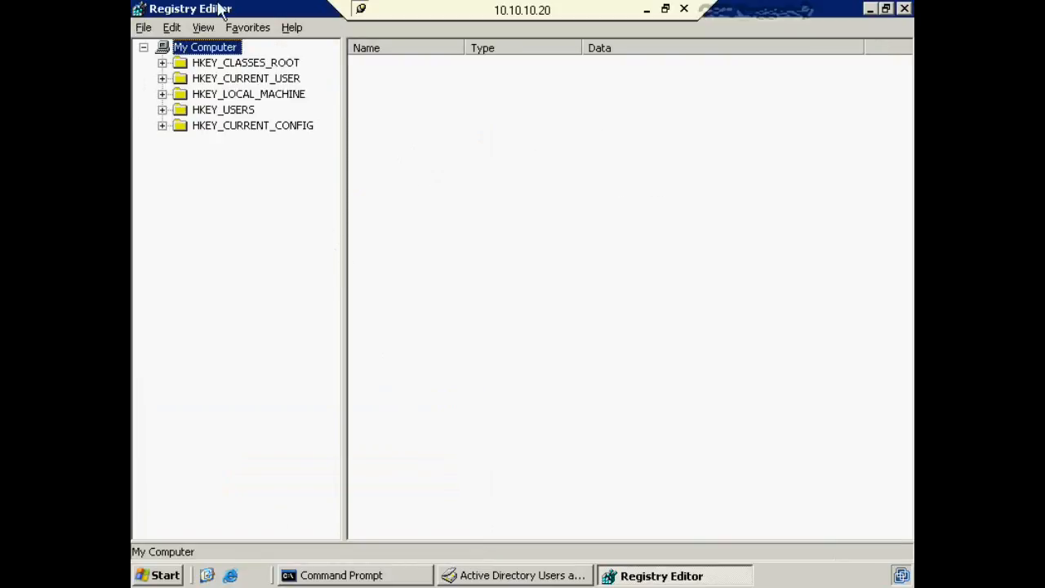
click(163, 95)
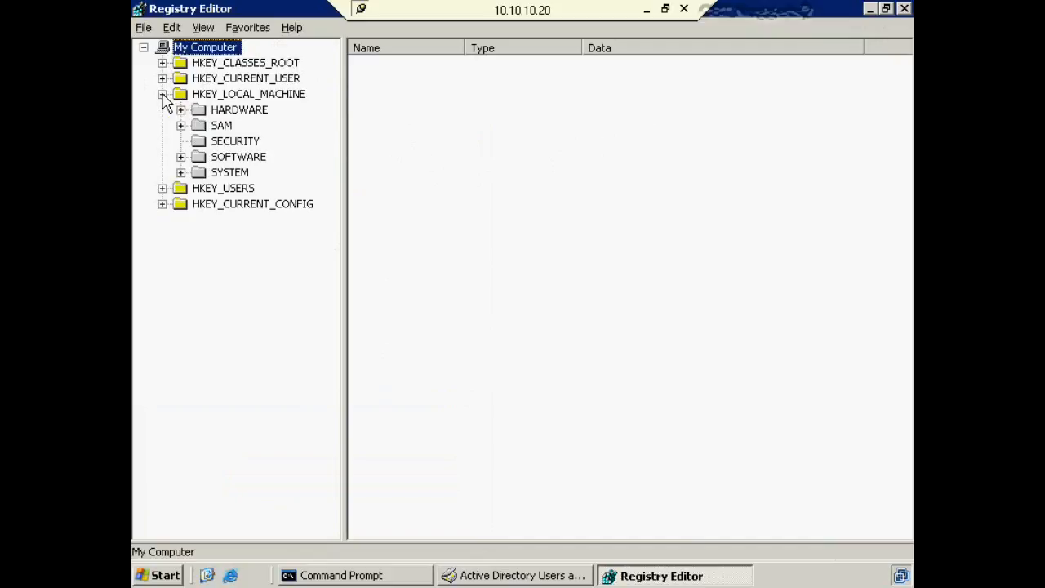
click(181, 174)
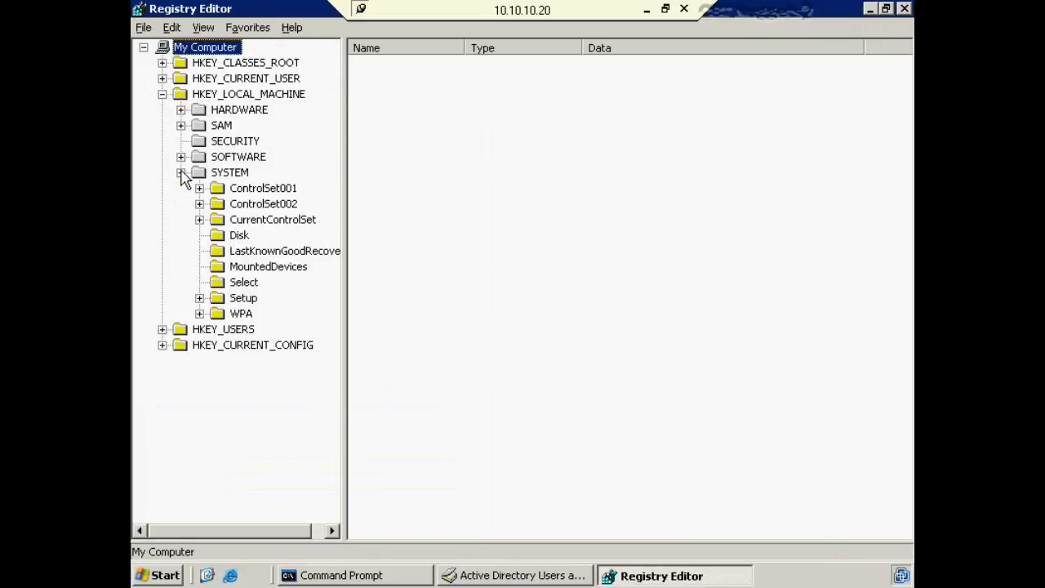
click(200, 219)
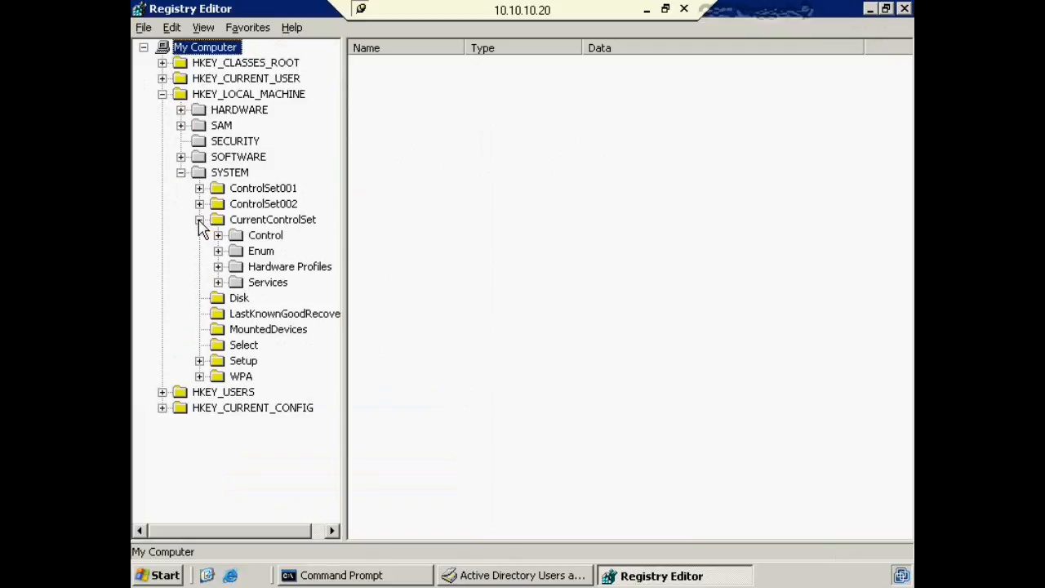
click(218, 283)
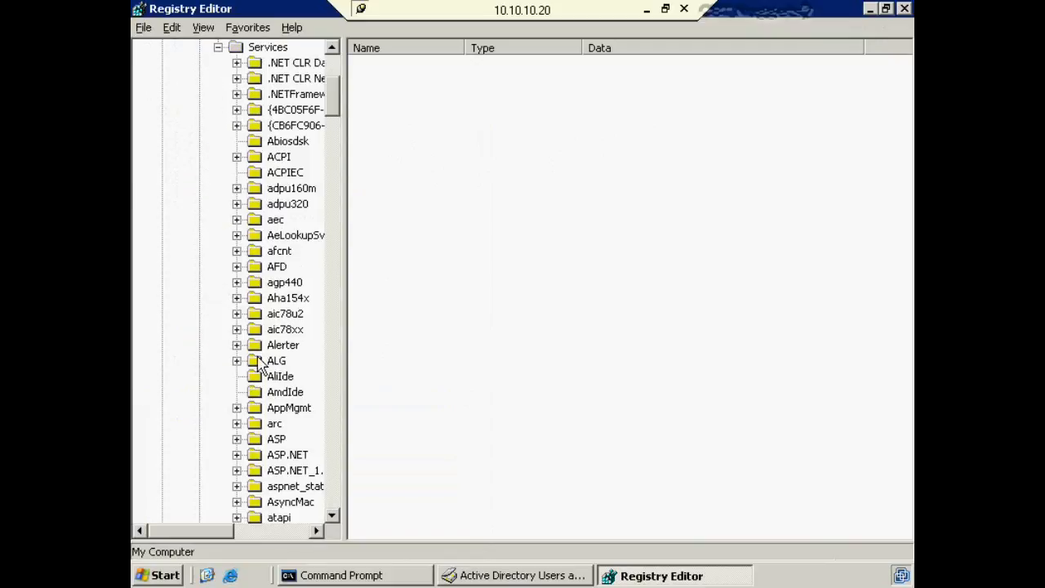
scroll(260, 375, down, 8)
scroll(260, 382, down, 20)
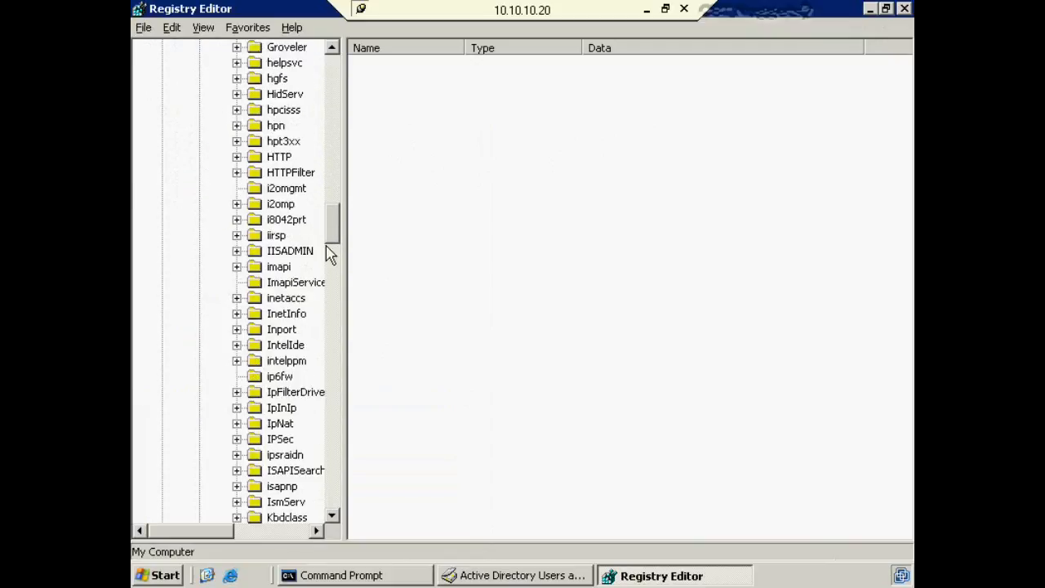
drag(339, 235, 342, 310)
click(237, 315)
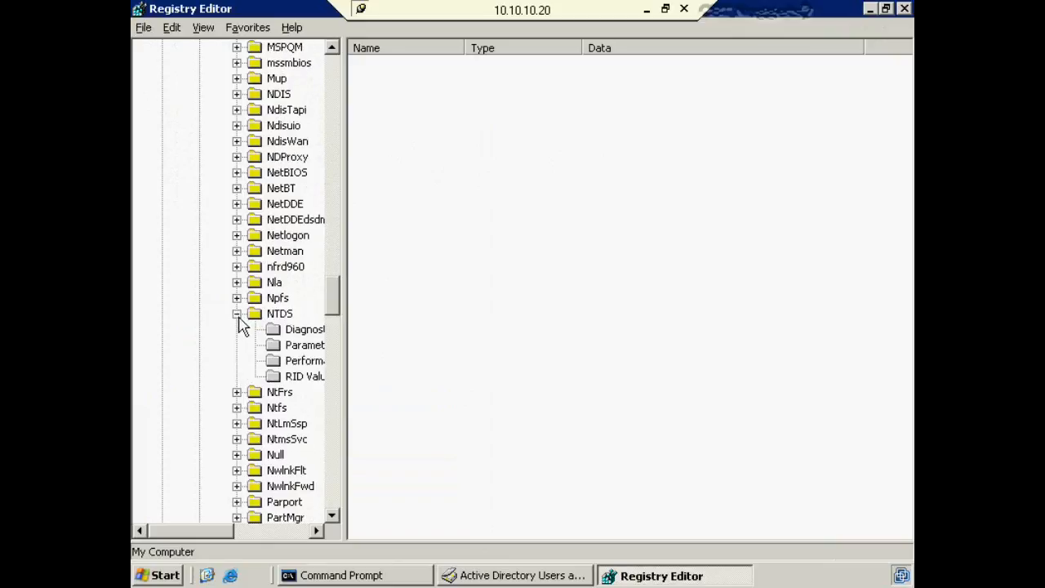
click(308, 344)
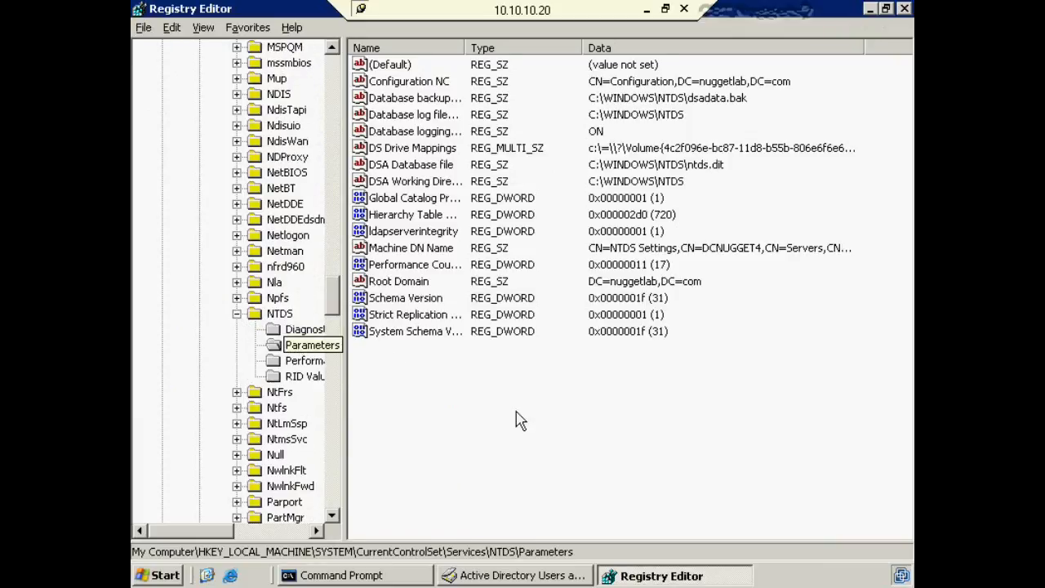
- Confirm the Schema Version value reads 31 in decimal, cancelling without changes
click(423, 297)
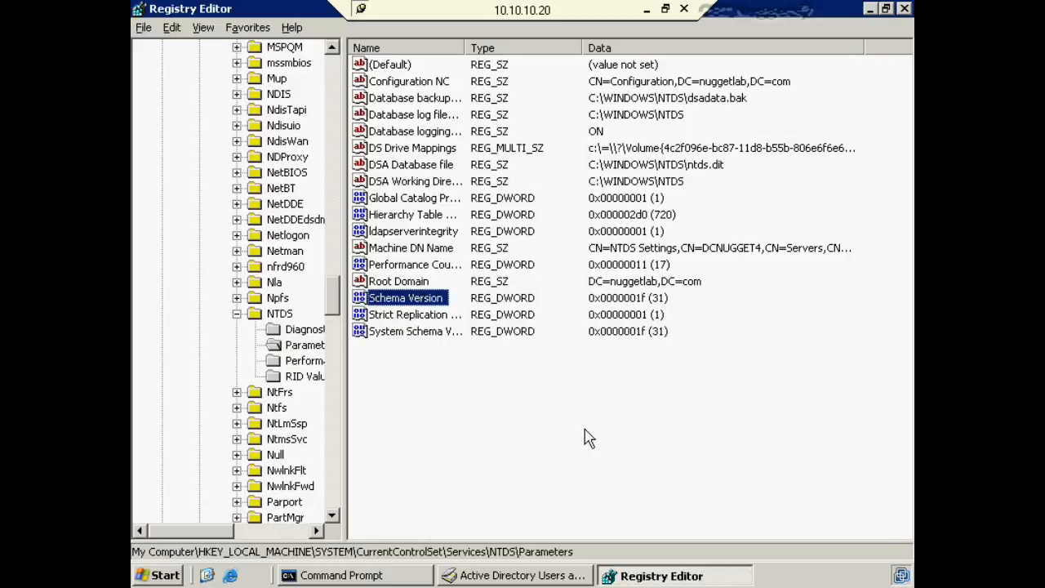
double_click(384, 300)
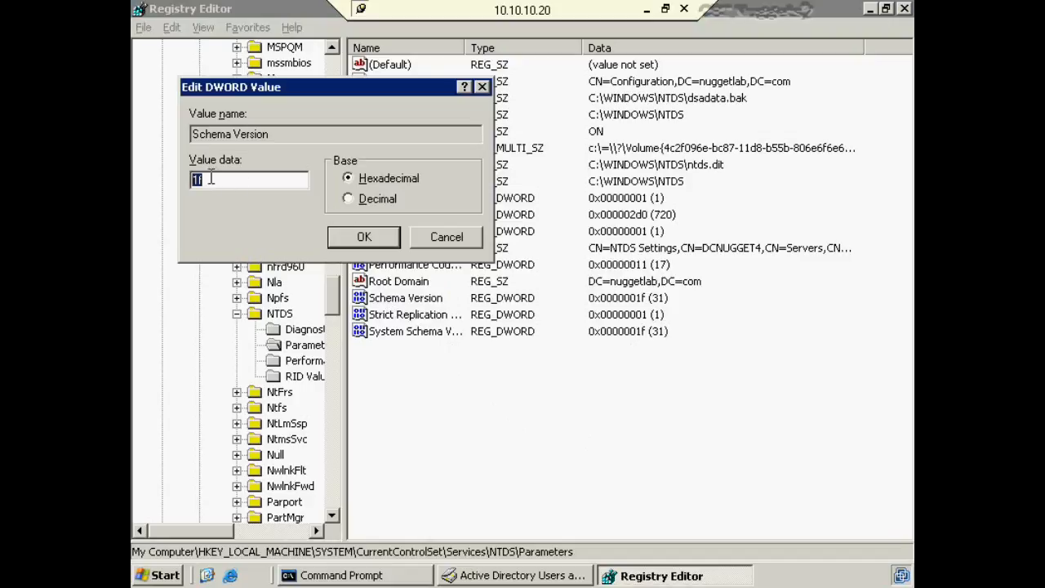
click(349, 198)
click(459, 242)
click(538, 421)
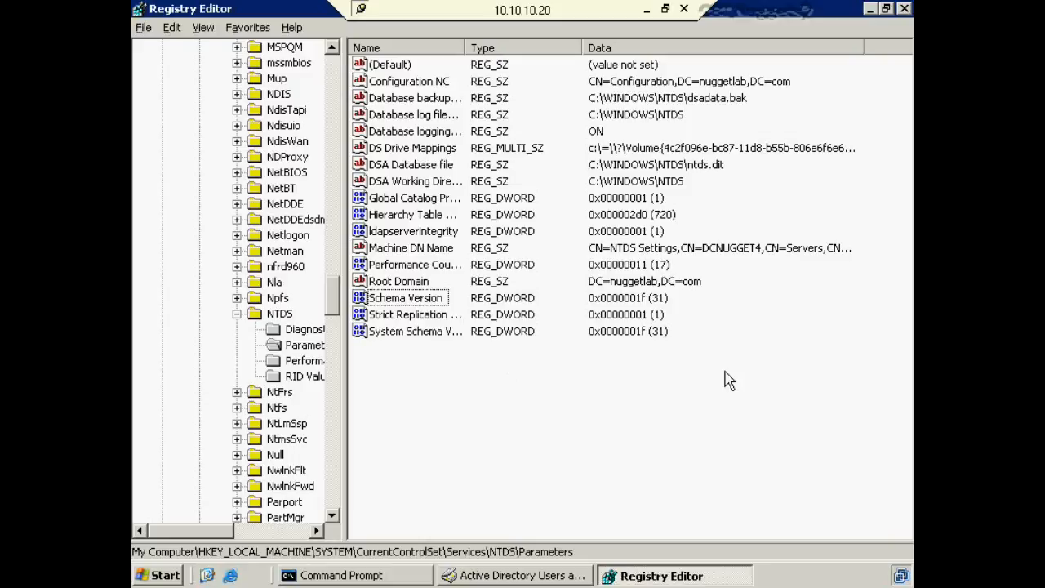
- Point out the DSA Database file entry in Registry Editor
click(448, 165)
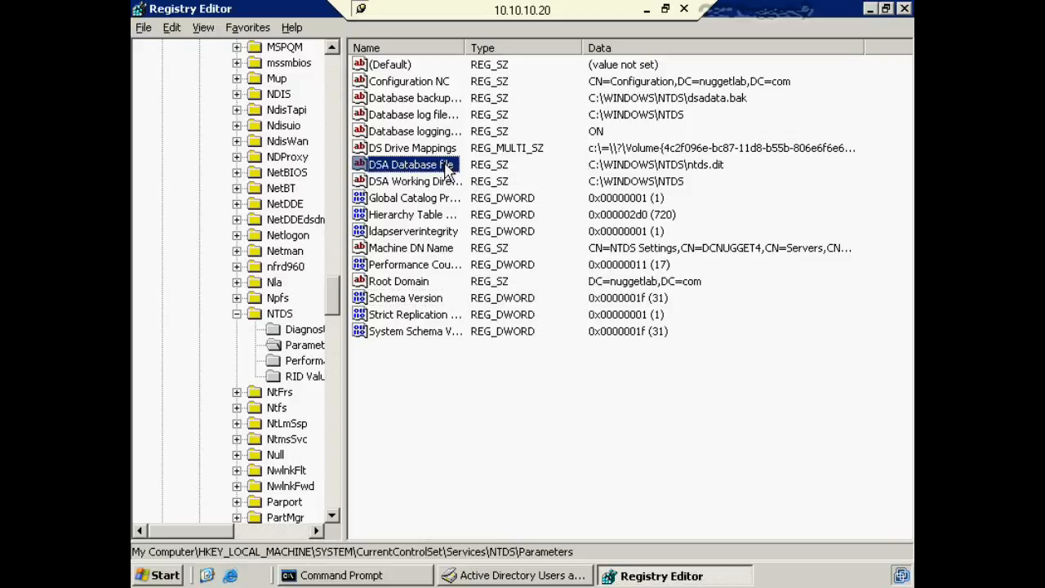
click(709, 441)
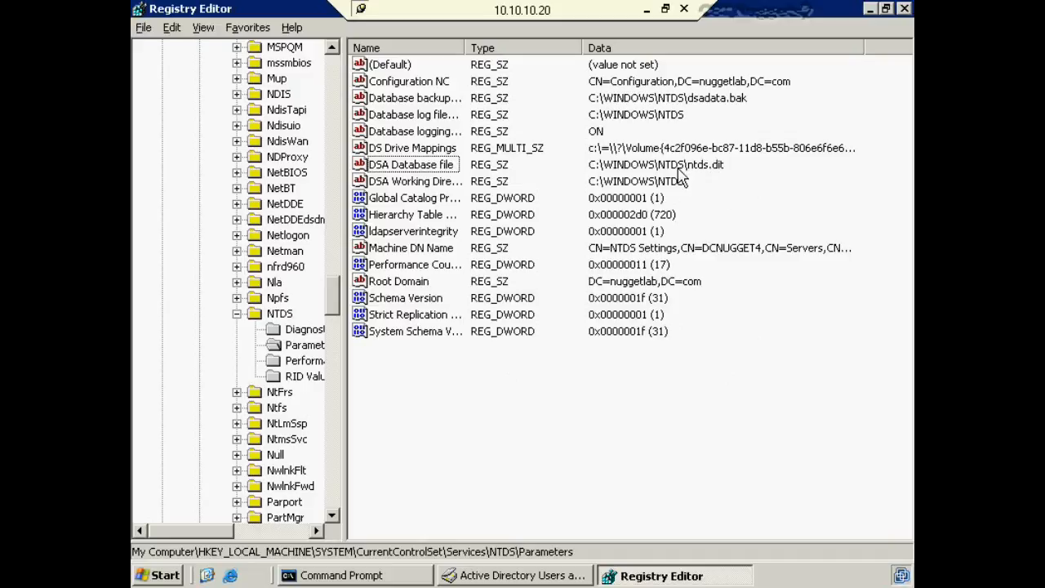
click(436, 164)
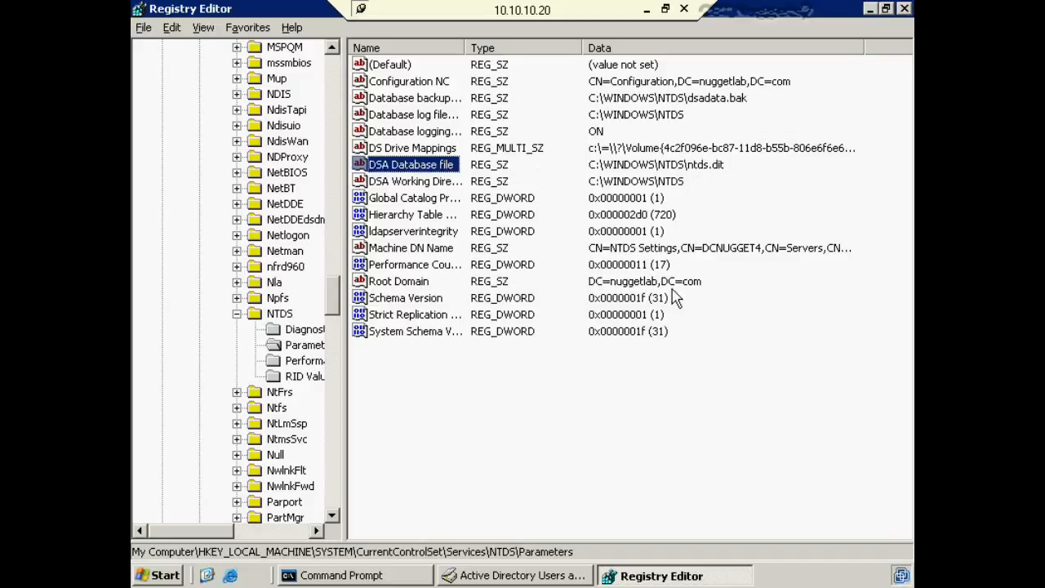
click(527, 309)
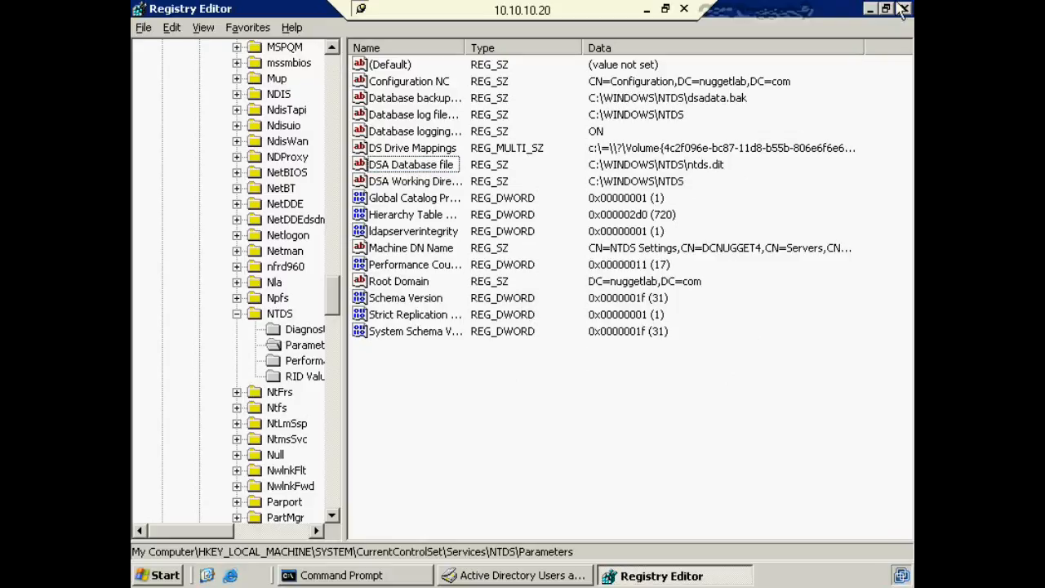
- Close Registry Editor and Active Directory Users and Computers, returning to Command Prompt
click(904, 8)
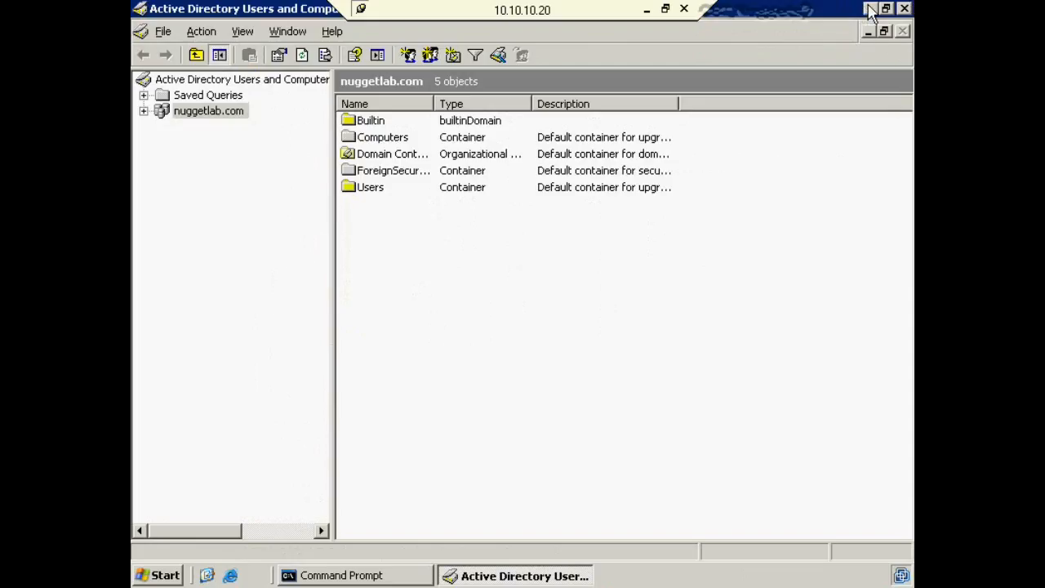
click(905, 8)
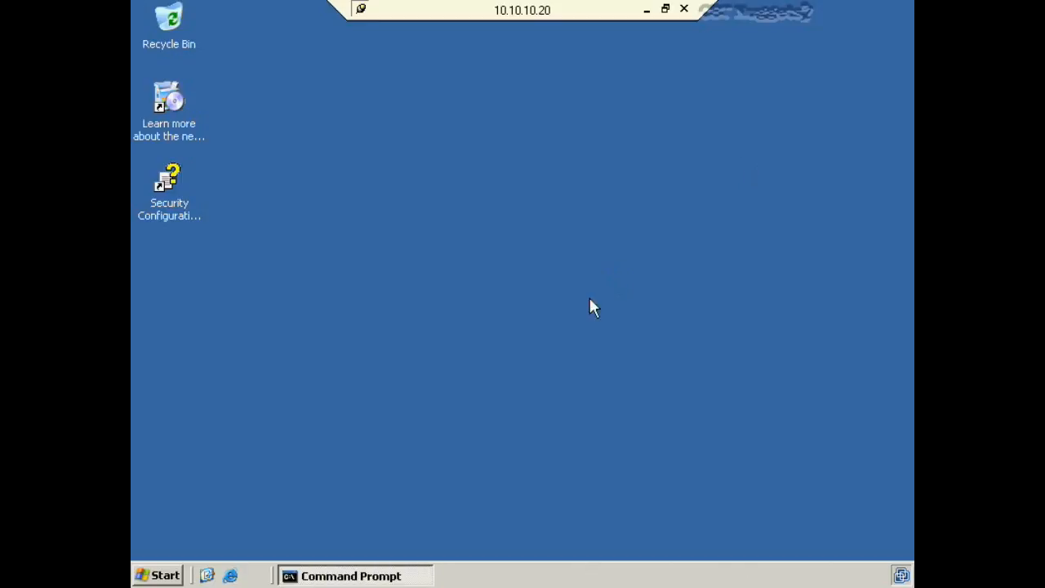
click(392, 577)
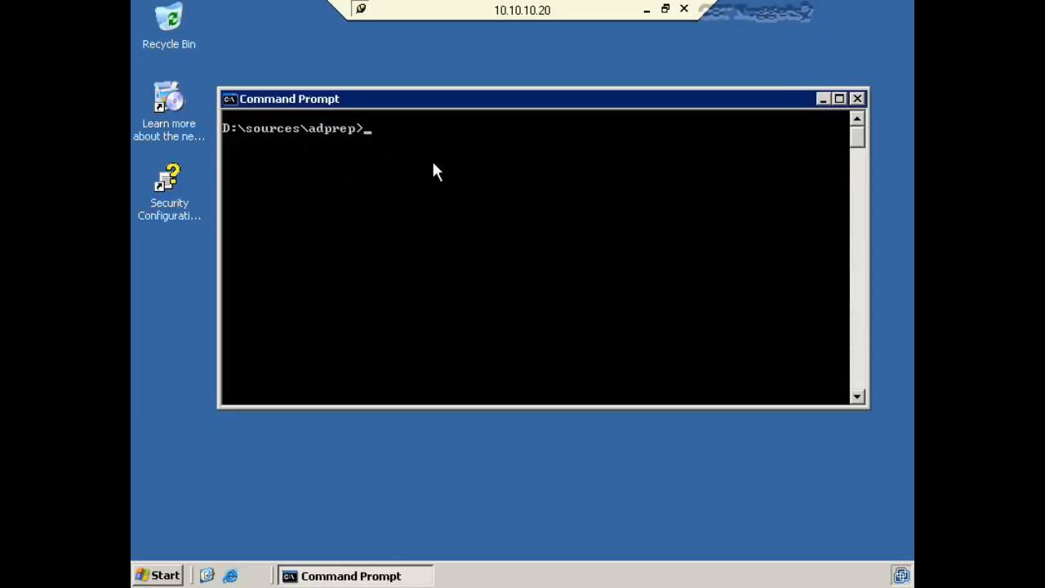
- Run adprep /forestprep at the D:\sources\adprep prompt, fixing a typo first
text(re)
text(p /forestpr)
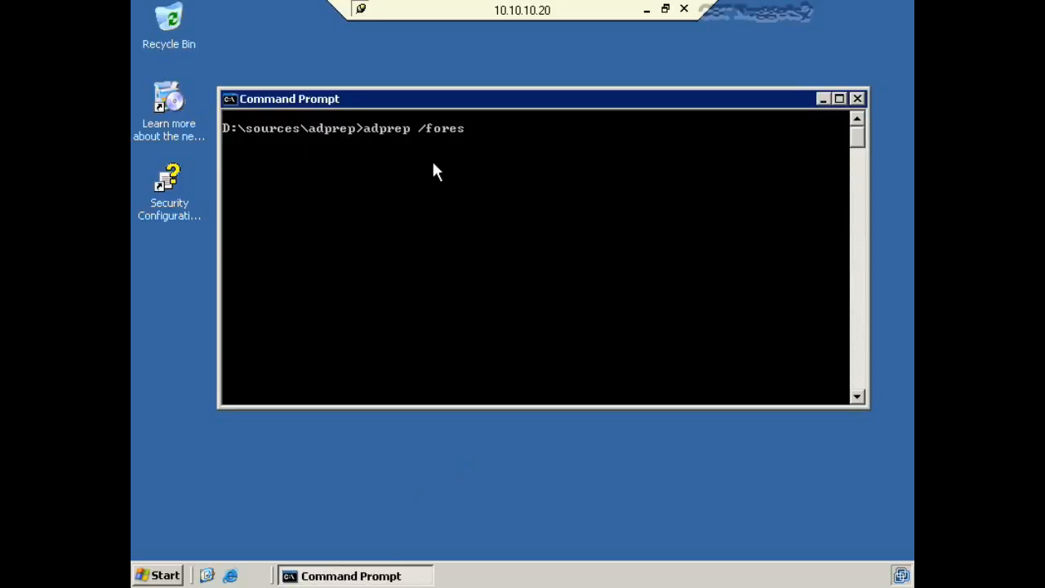
key(BackSpace)
text(prep)
key(Return)
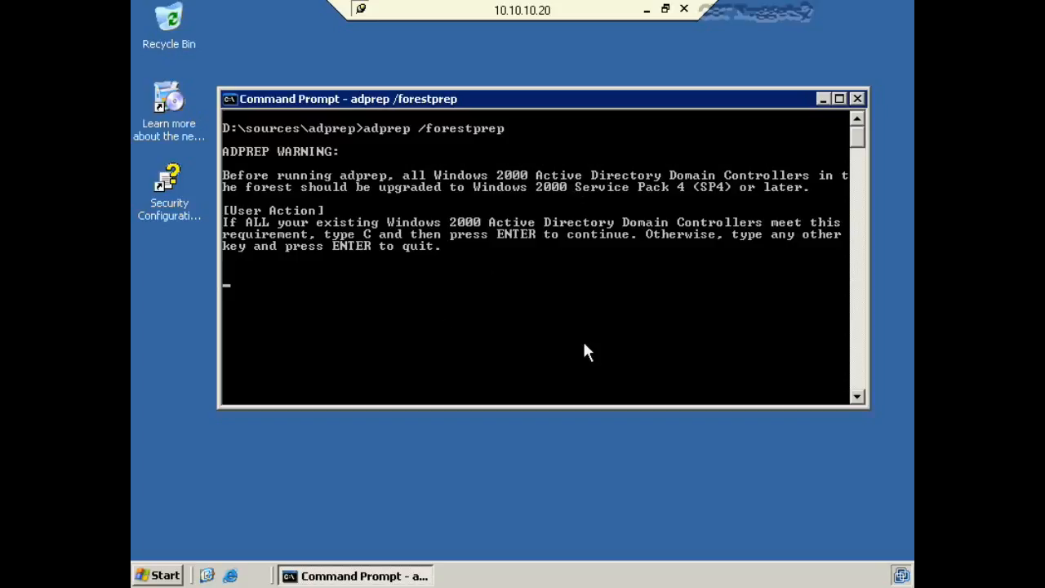
- Answer C at the adprep warning to start the forest schema upgrade
text(c)
key(Return)
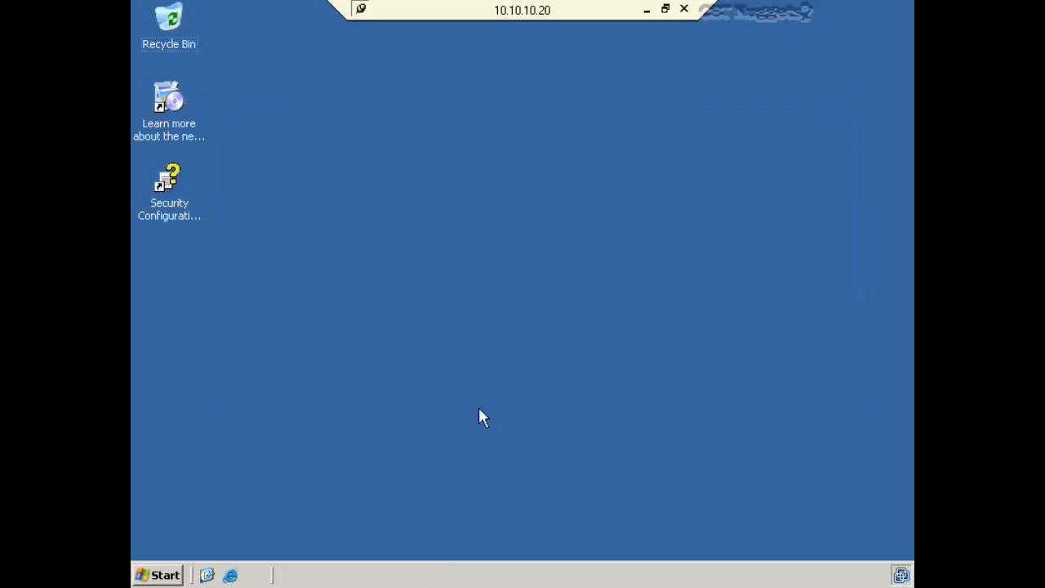
- Launch Registry Editor with regedit from the Run prompt
click(158, 576)
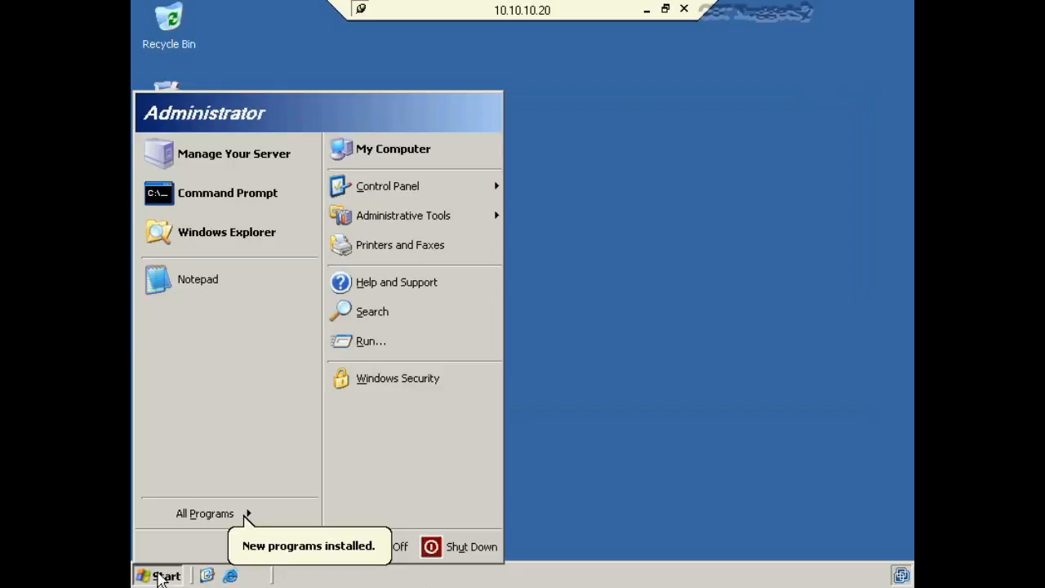
click(391, 355)
click(265, 525)
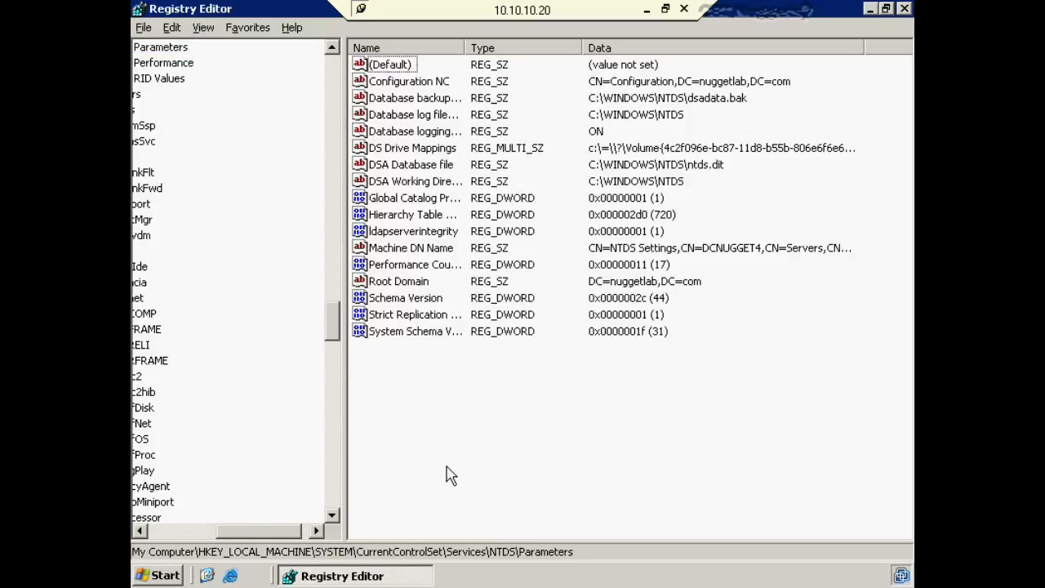
drag(276, 534, 211, 532)
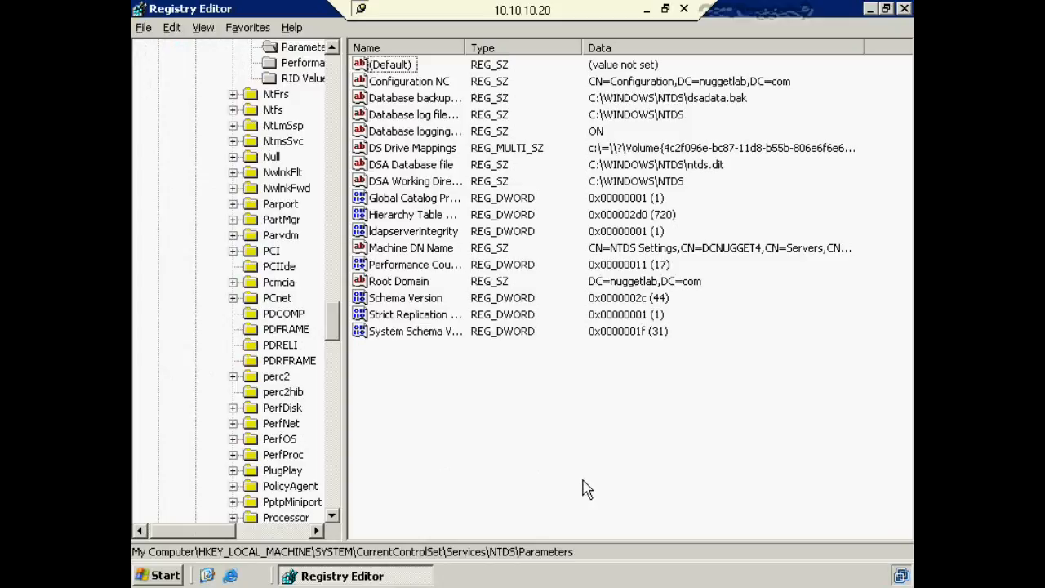
- Confirm Schema Version under NTDS Parameters now reads 44 in decimal, then cancel unchanged
click(418, 299)
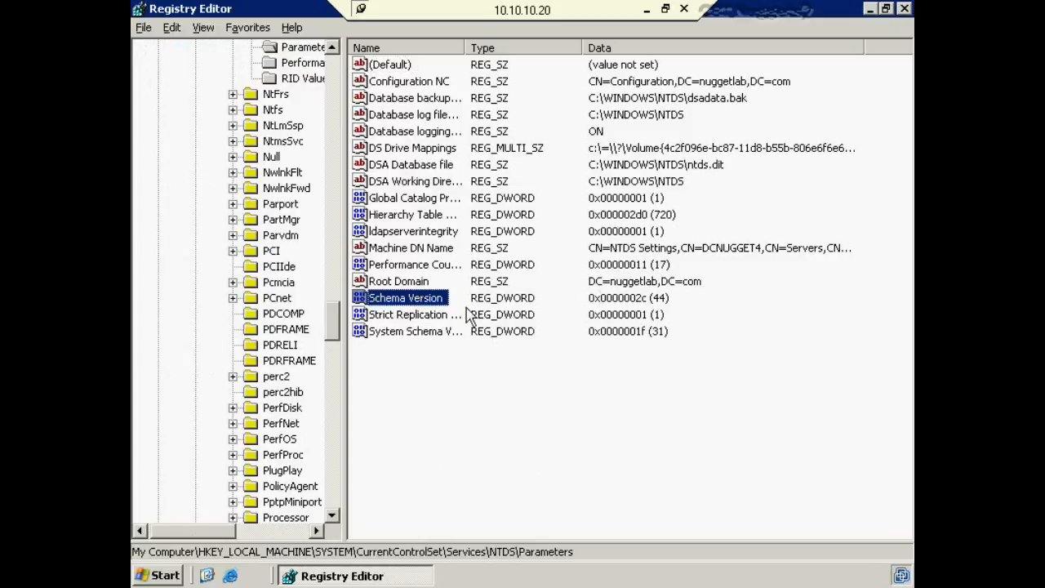
double_click(402, 298)
click(378, 200)
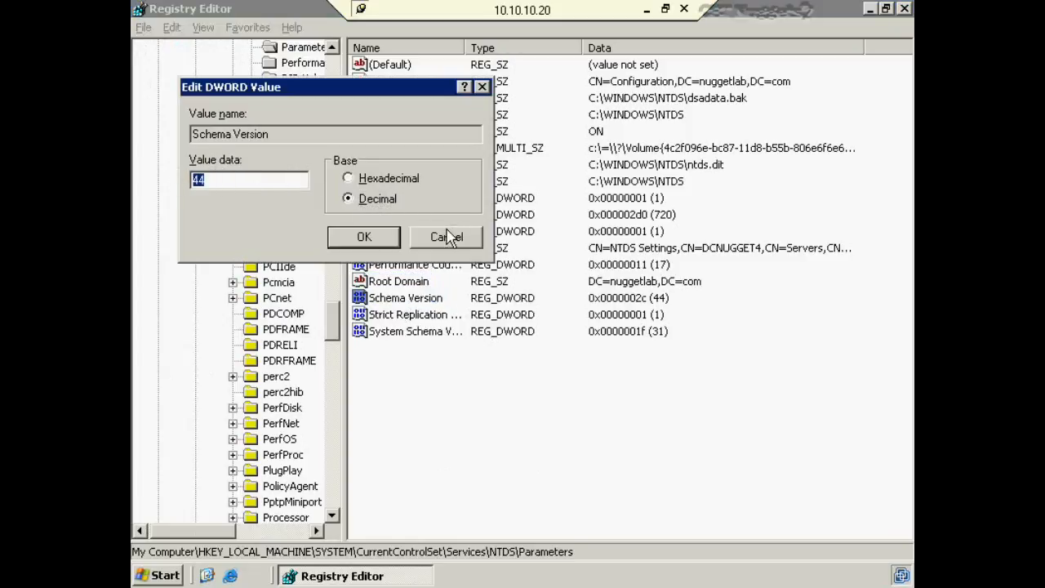
click(349, 179)
click(441, 236)
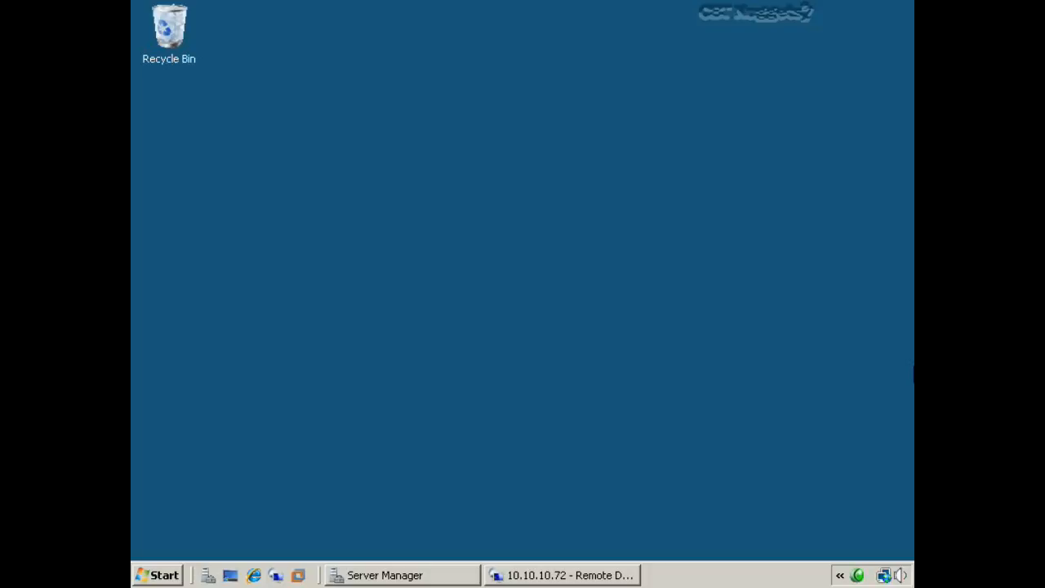
- On the 10.10.10.72 remote session, run dcpromo from an administrator Command Prompt
click(601, 575)
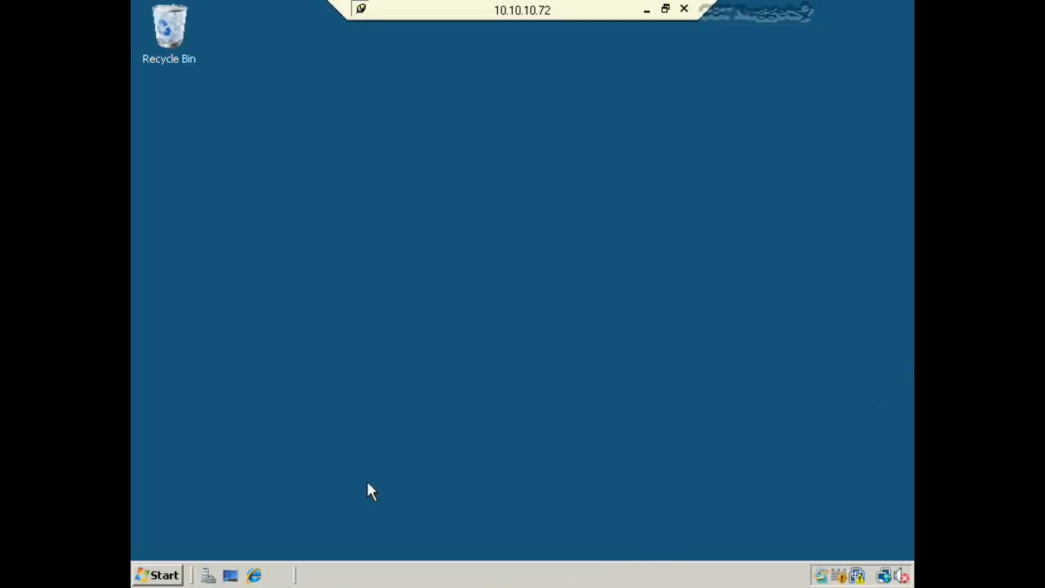
click(147, 577)
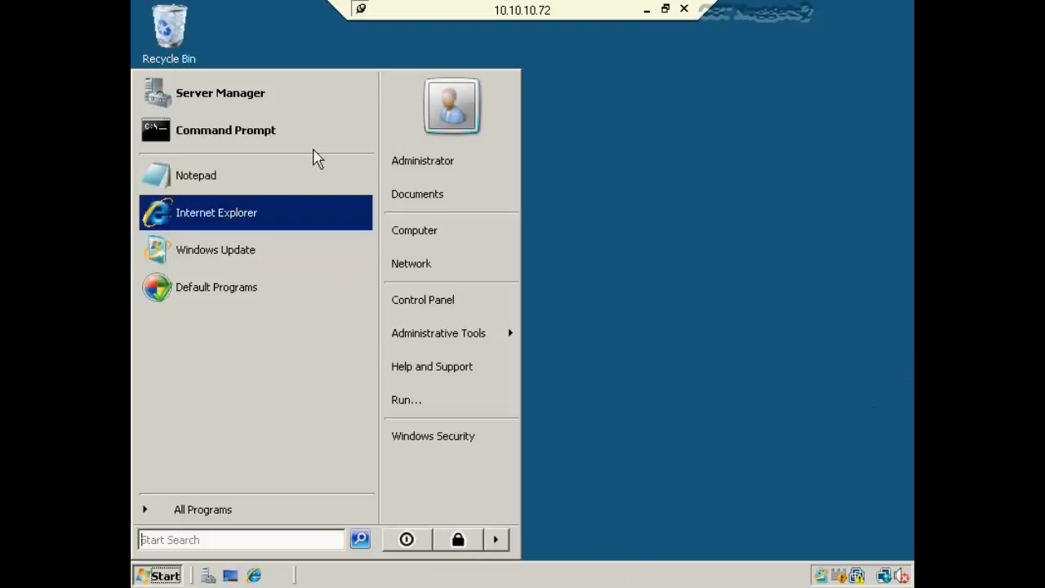
click(303, 128)
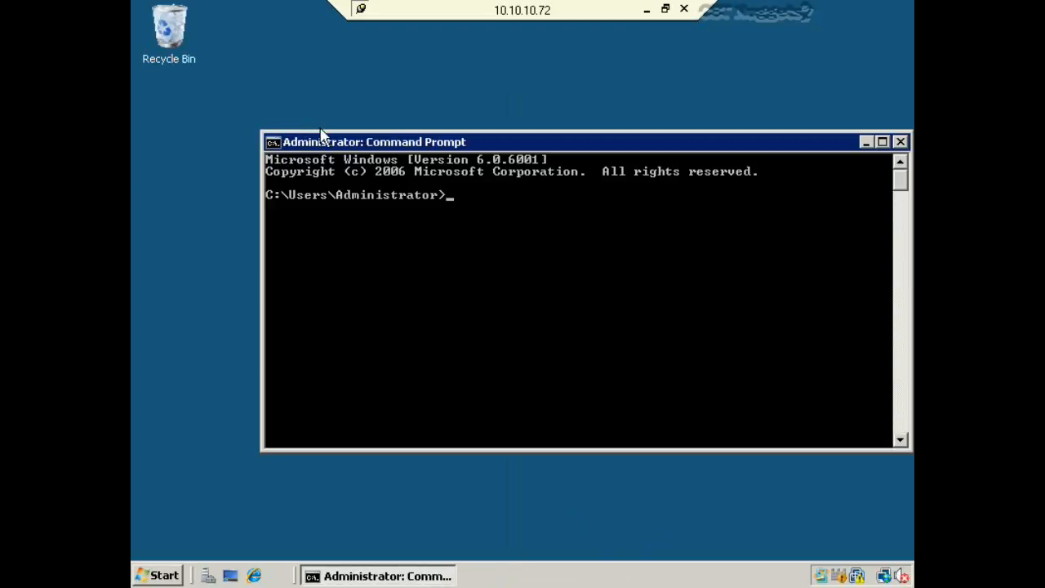
text(dcpromo)
key(Return)
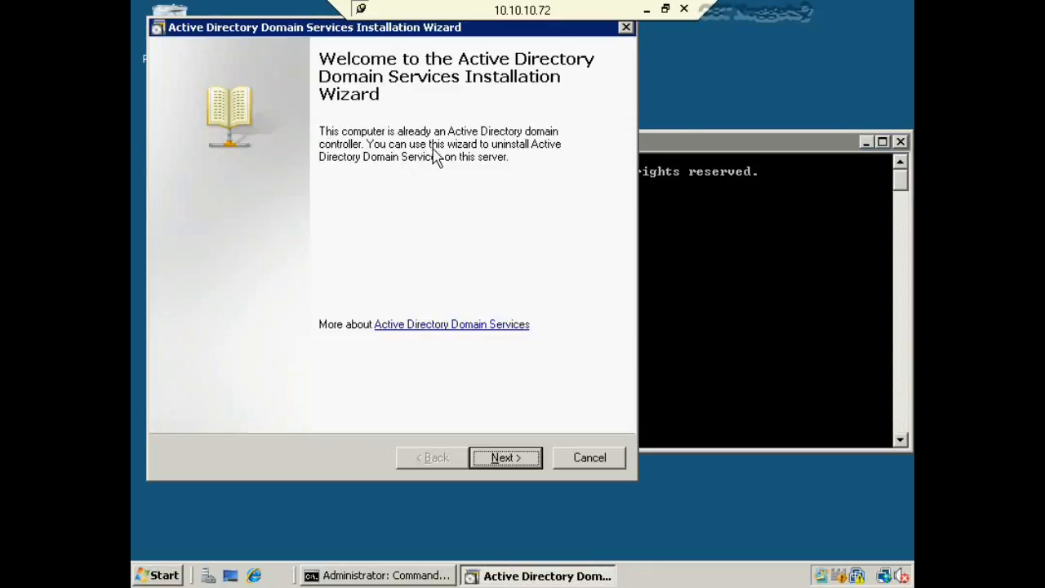
- Pass the welcome page, acknowledge the global catalog notice, and choose Delete the domain
click(504, 465)
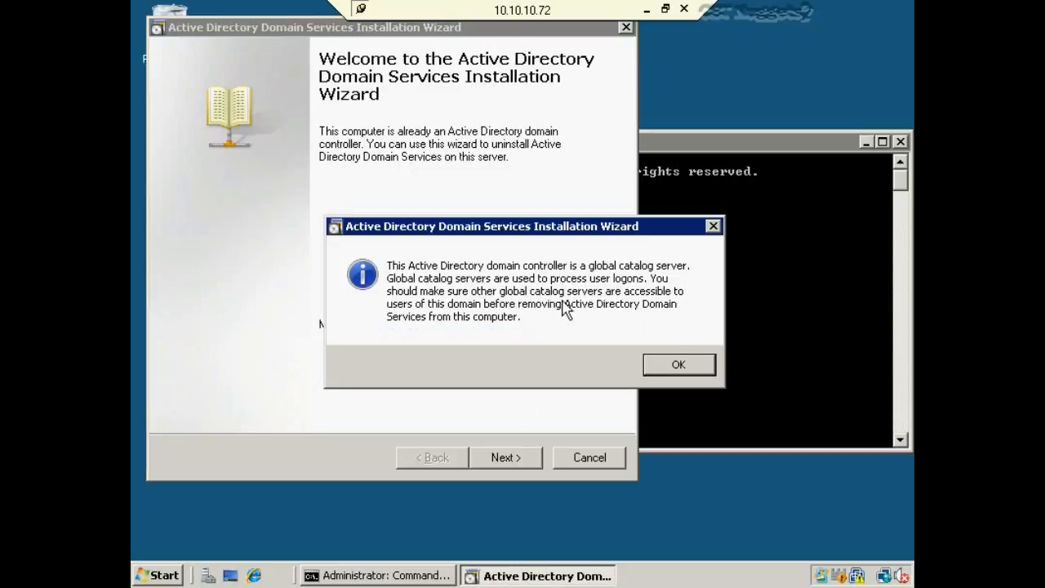
click(677, 366)
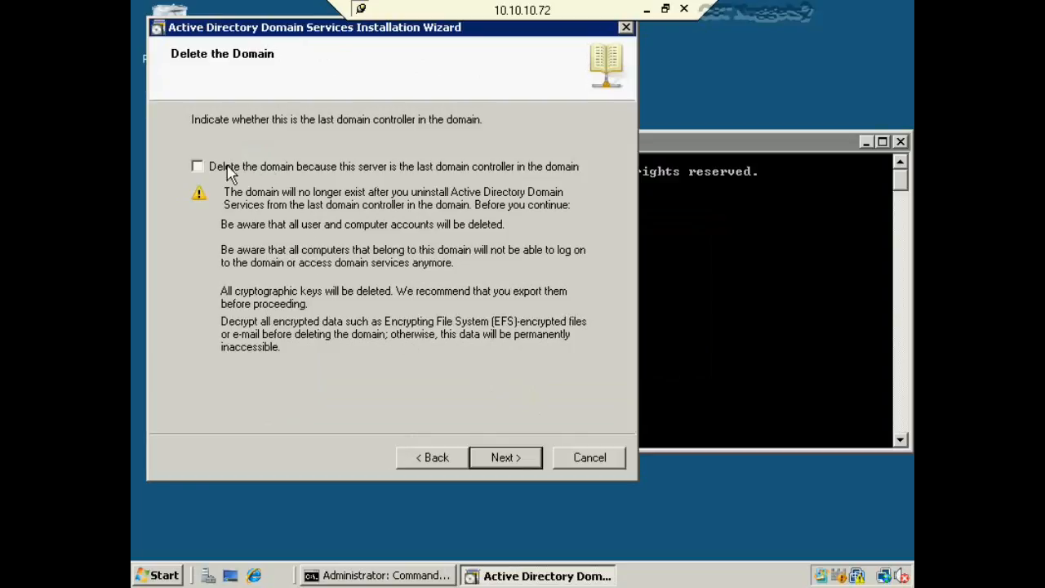
click(197, 167)
- Review the application partitions and confirm deleting all application directory partitions
click(503, 457)
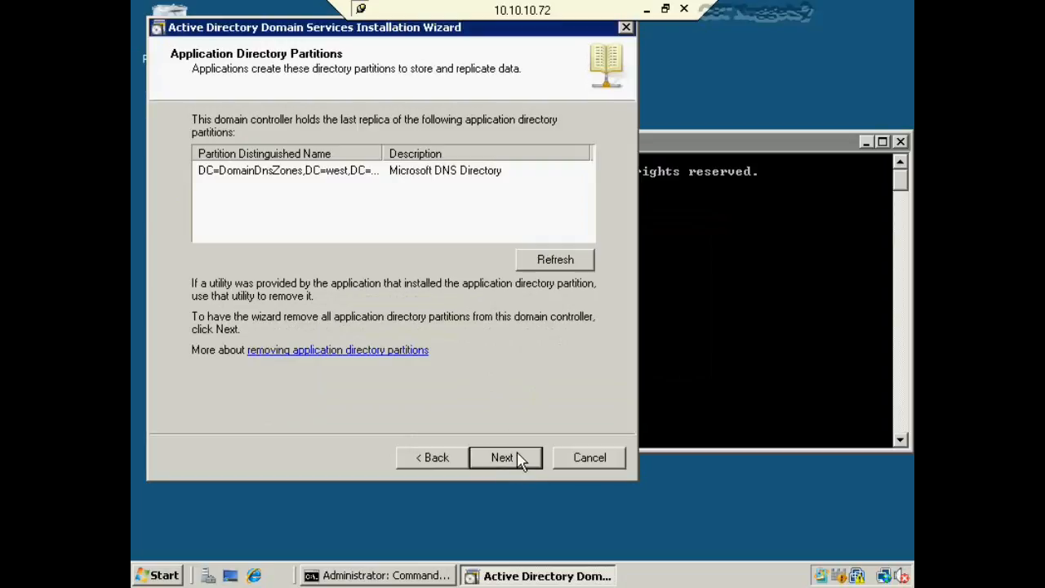
click(284, 173)
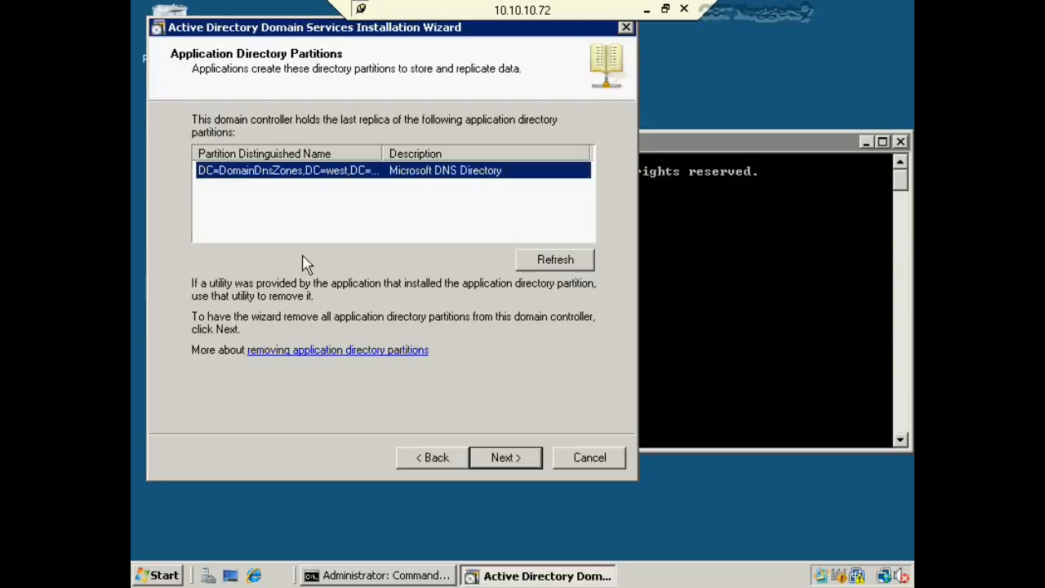
click(513, 463)
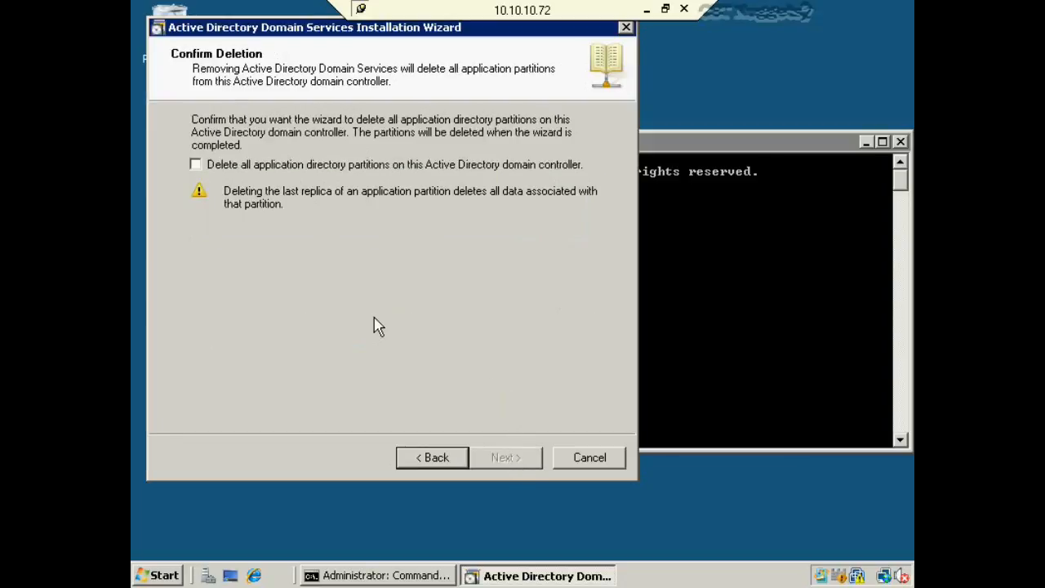
click(340, 170)
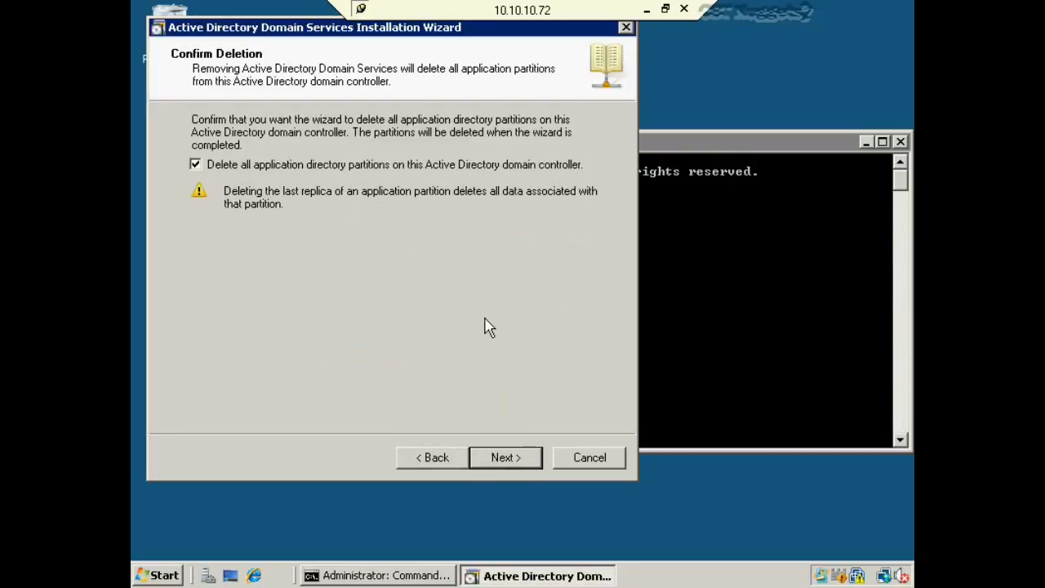
click(503, 458)
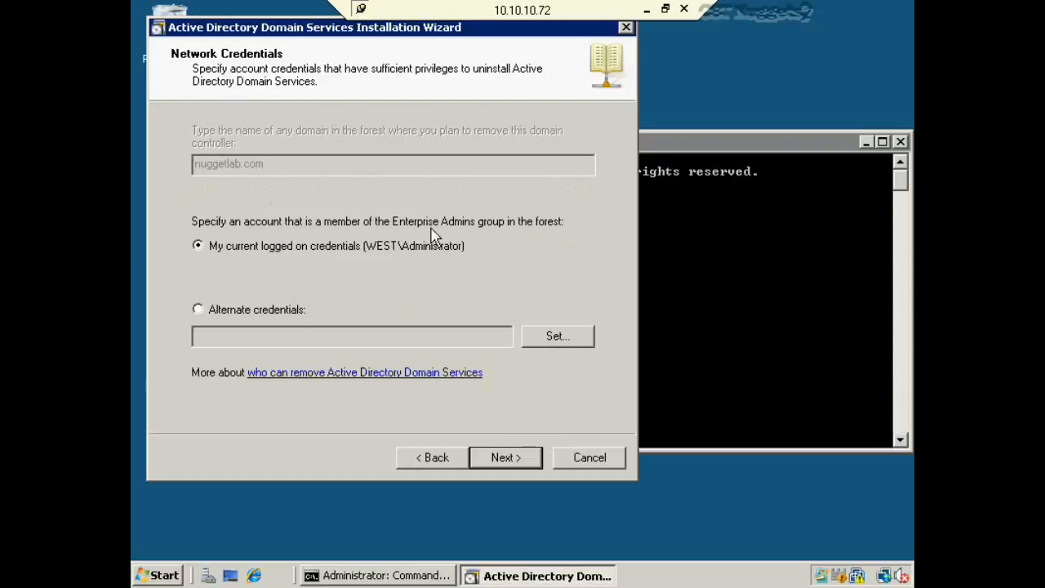
- Keep current credentials and supply administrator user name and password to remove the DNS delegation
click(505, 457)
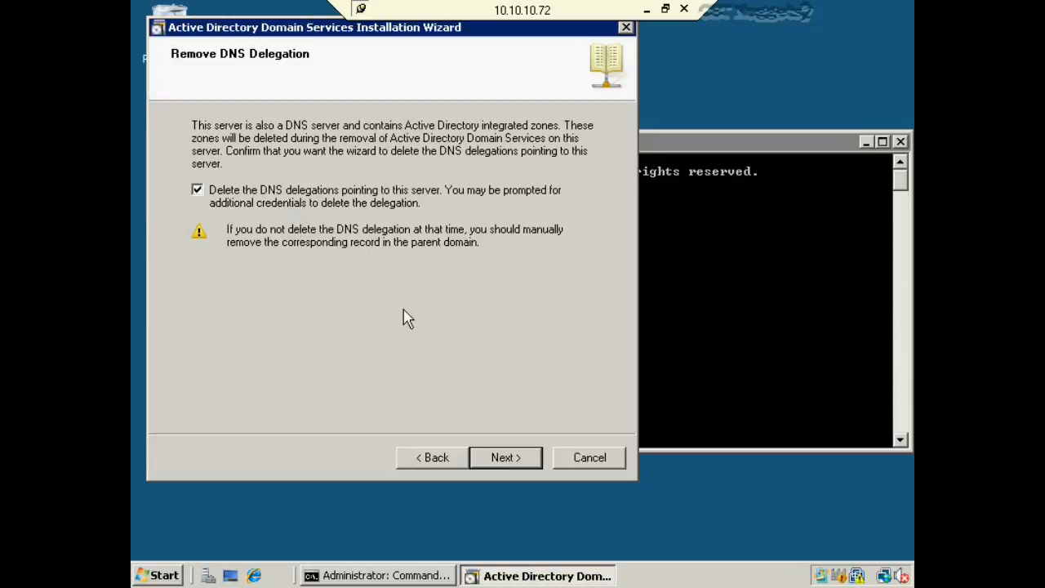
click(504, 459)
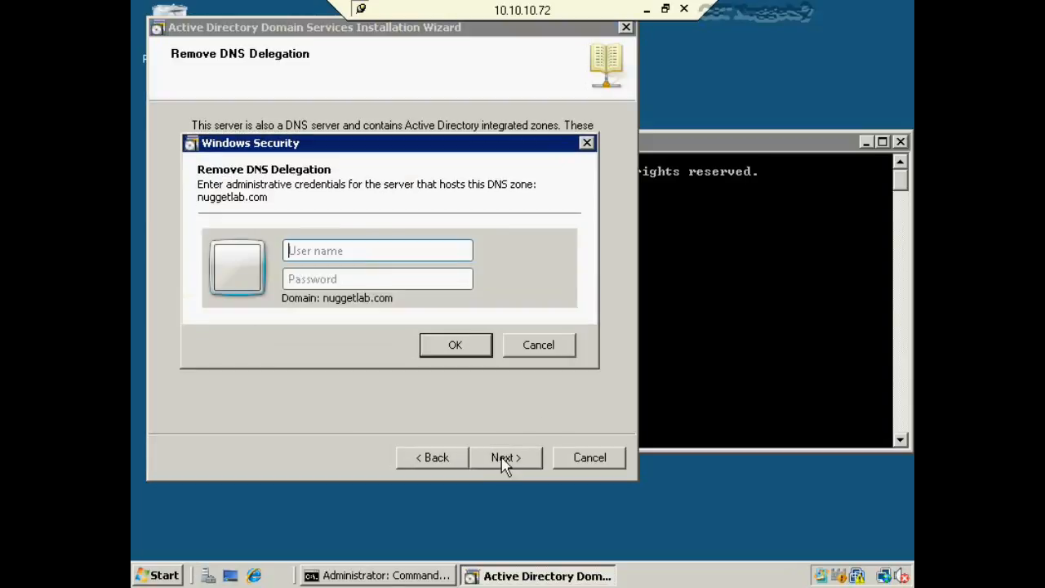
click(380, 260)
text(administrator)
key(Tab)
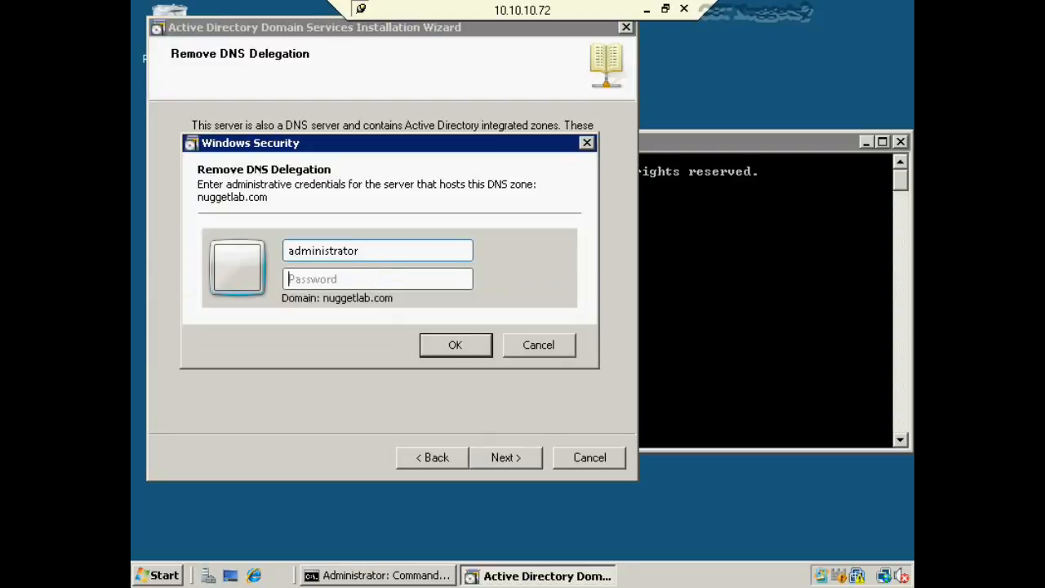
text(•••••••)
key(Return)
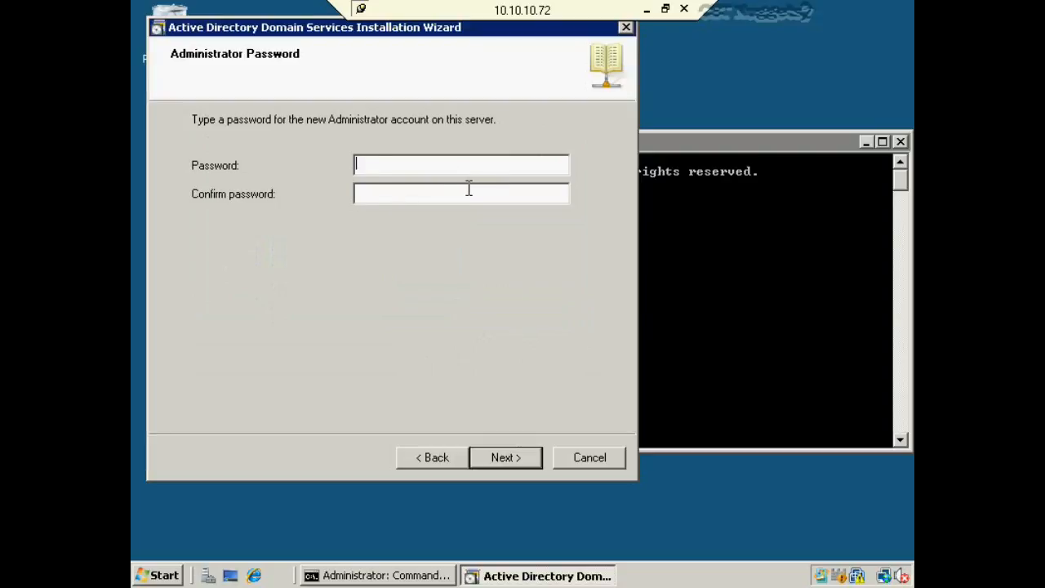
- Set the new Administrator password and begin removal with reboot on completion
text(•••••••)
key(Tab)
text(•••••••)
key(Return)
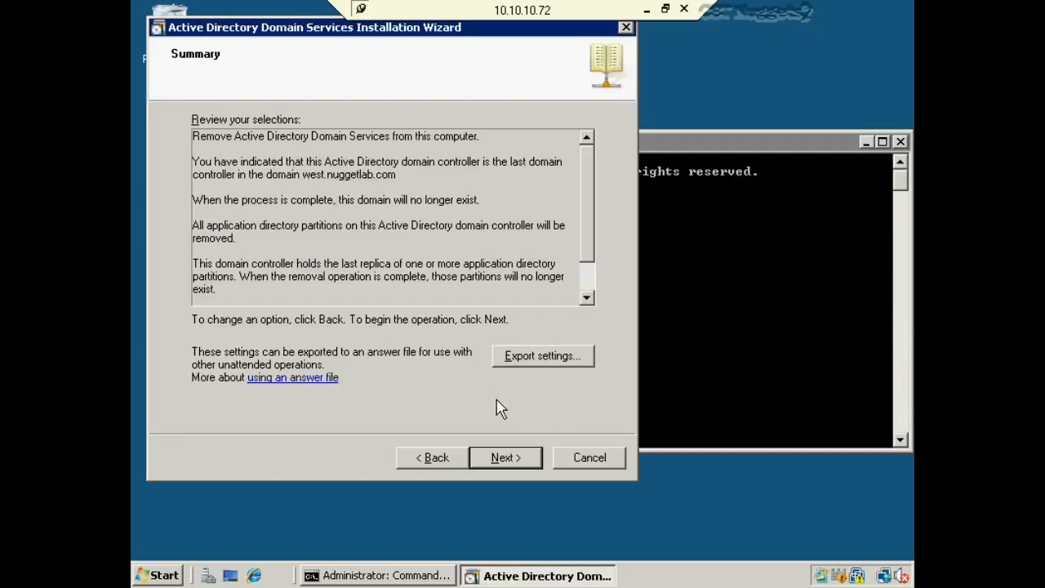
click(504, 459)
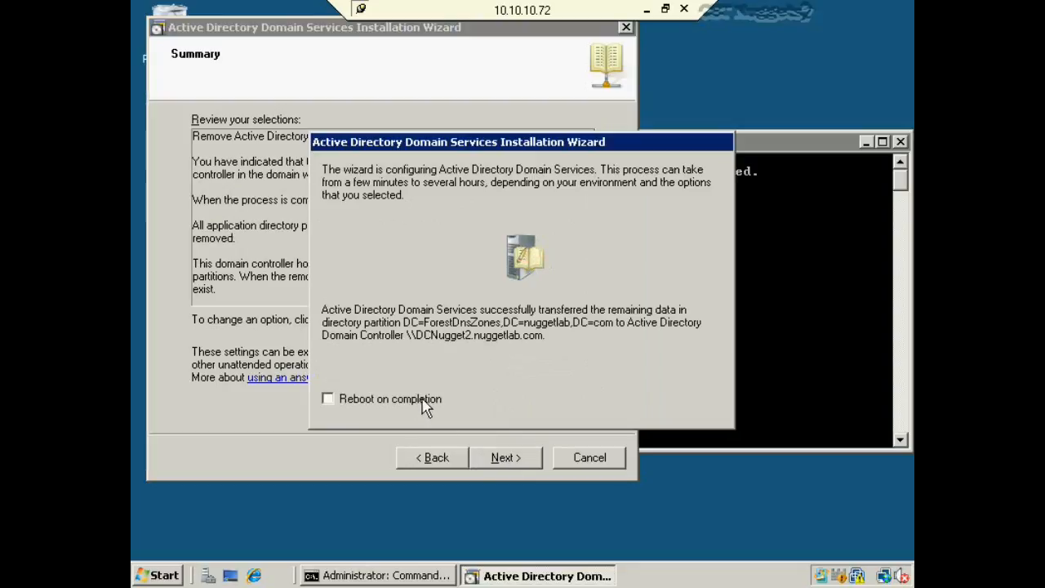
click(340, 401)
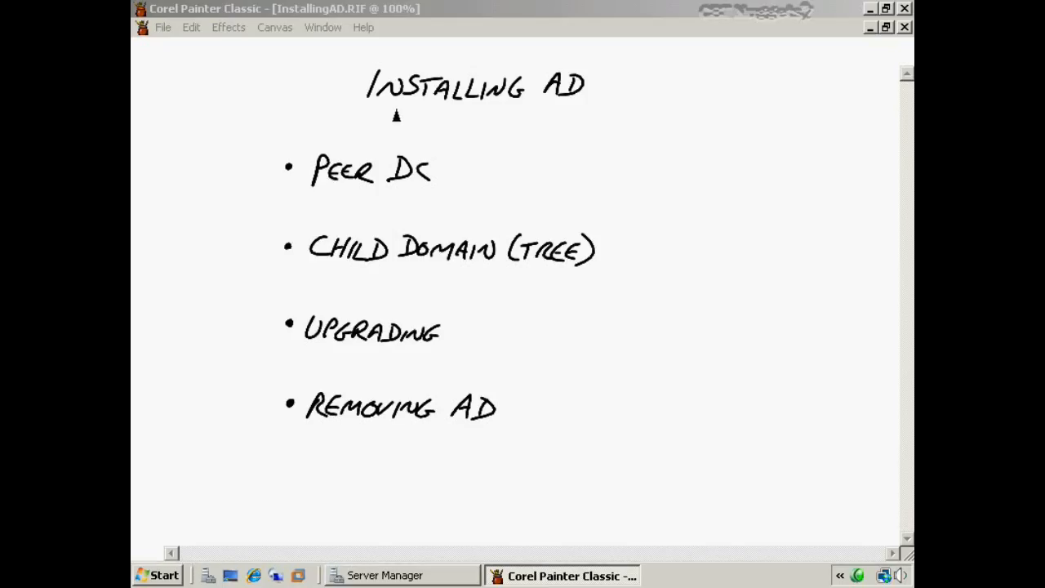
- Underline INSTALLING AD and TREE, tick PEER DC, CHILD DOMAIN, UPGRADING, REMOVING AD, then minimise Painter
drag(363, 109, 599, 113)
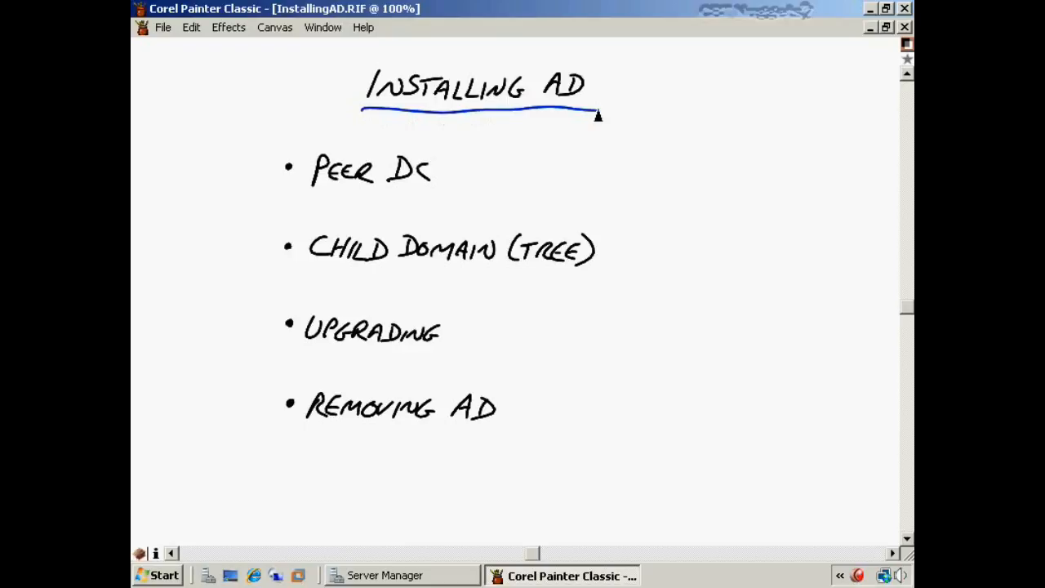
drag(435, 171, 472, 165)
drag(599, 253, 627, 245)
drag(518, 271, 570, 274)
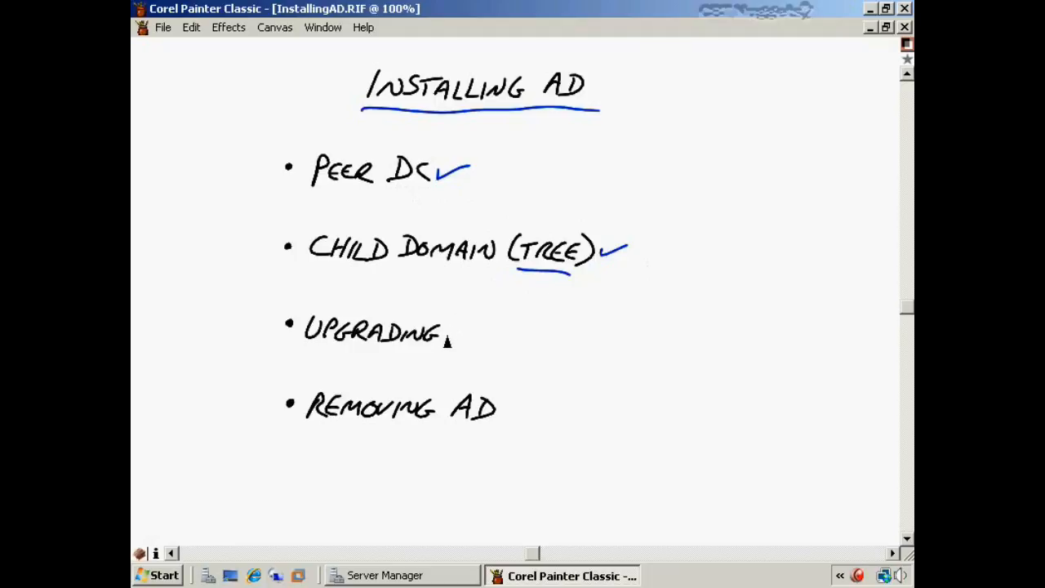
drag(447, 334, 473, 327)
drag(503, 410, 548, 397)
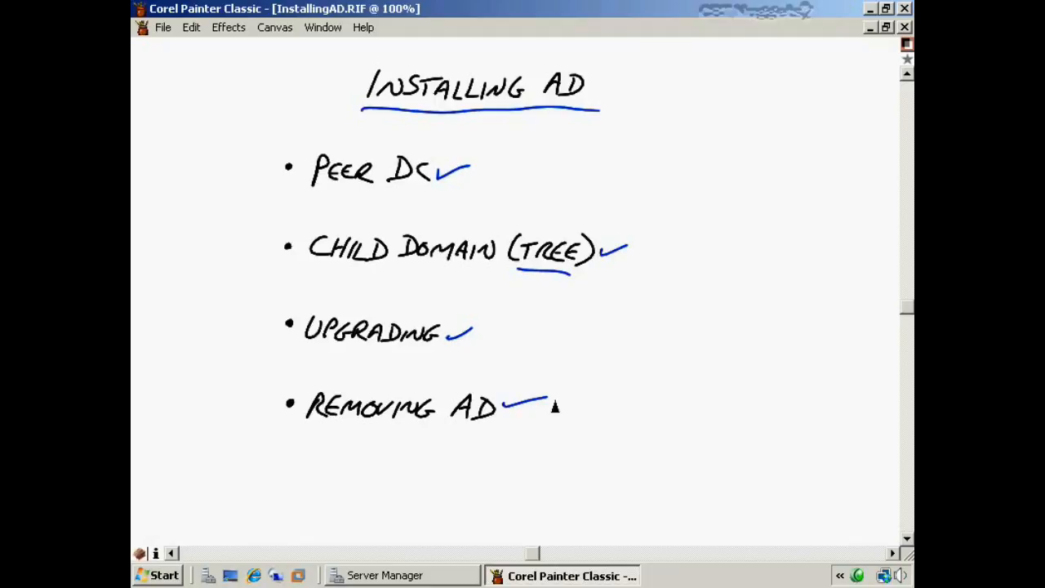
click(866, 8)
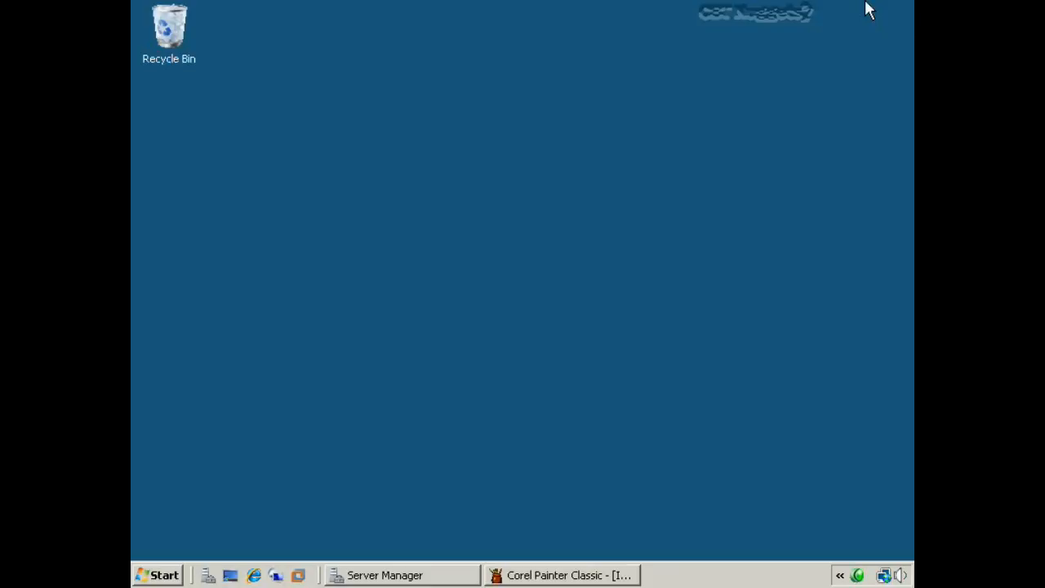